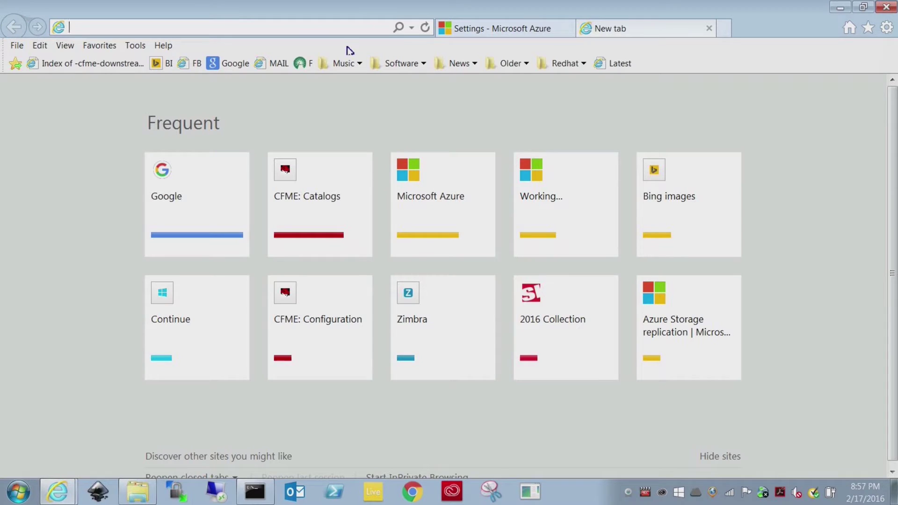
# Step: Load the cloudforms-on-azure appliance address, continuing past the certificate warning
pyautogui.write('ttps://')
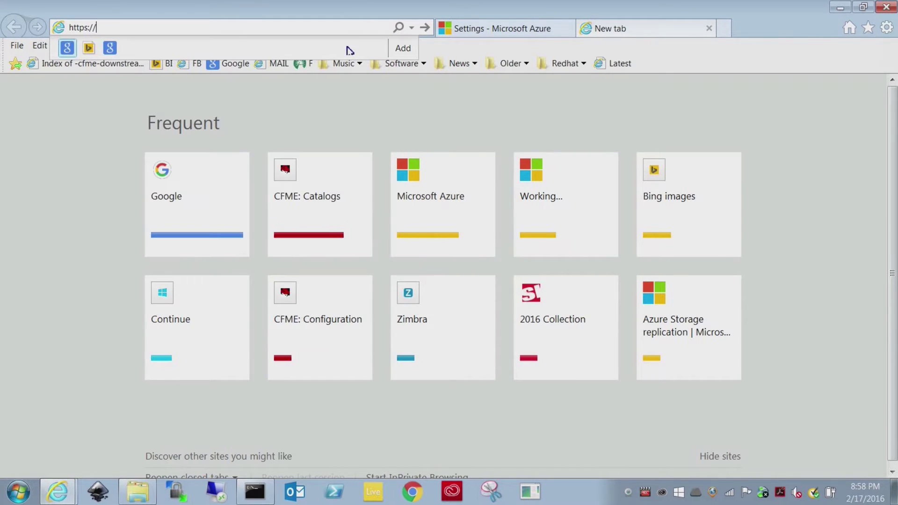
pyautogui.write('cloudforms-o')
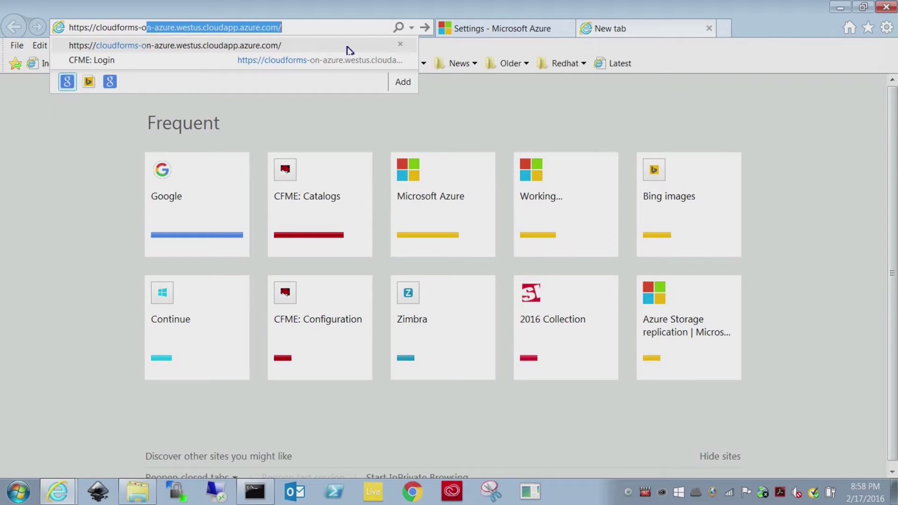
pyautogui.write('n-azure')
pyautogui.press('End')
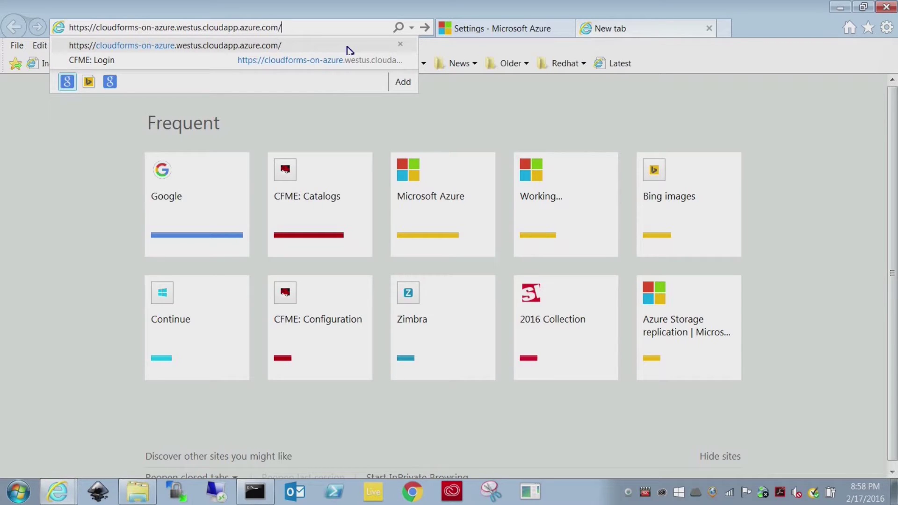
pyautogui.press('Return')
pyautogui.click(117, 232)
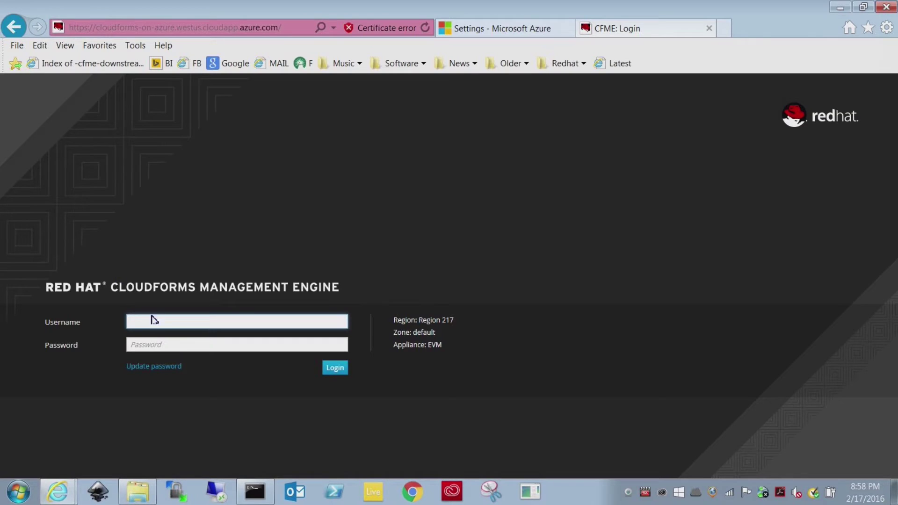
# Step: Sign in to CloudForms with the admin username and its password
pyautogui.write('admin')
pyautogui.click(163, 343)
pyautogui.write('sm')
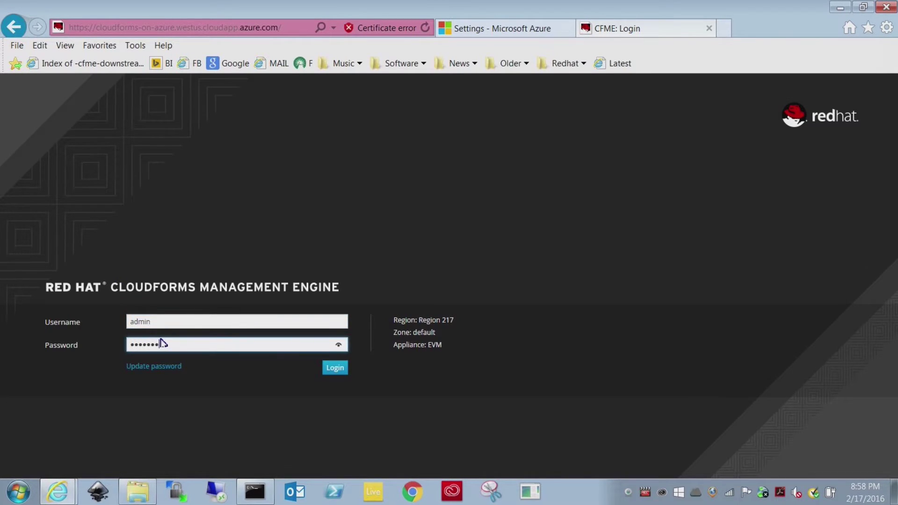
pyautogui.press('Return')
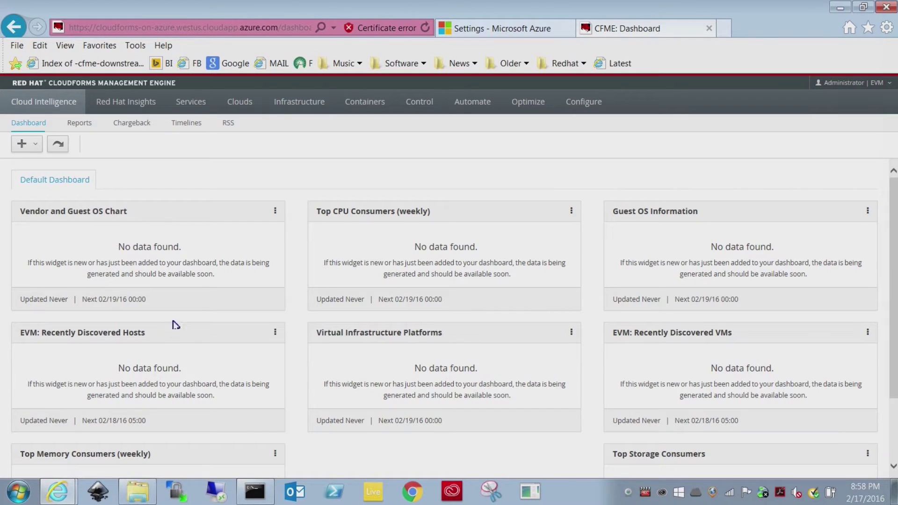
# Step: Open the Amazon EC2 provider summary from Clouds > Providers
pyautogui.moveTo(240, 107)
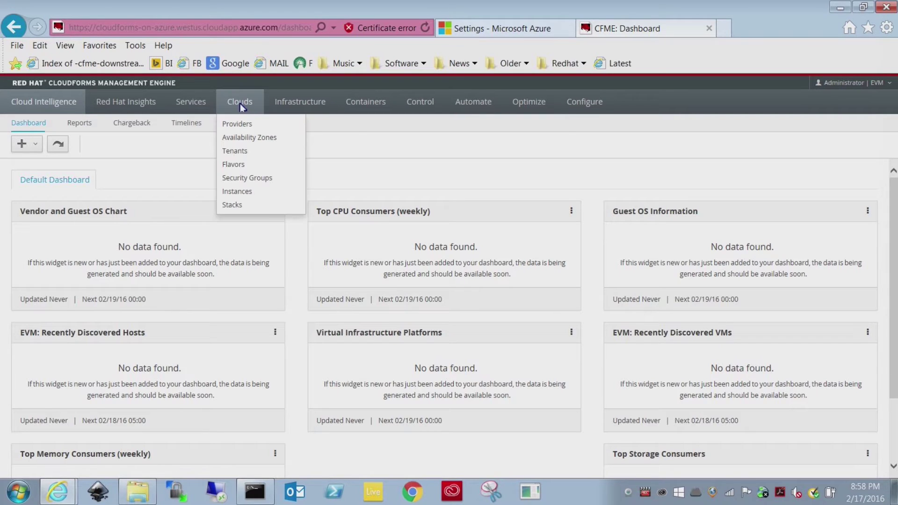
pyautogui.click(237, 123)
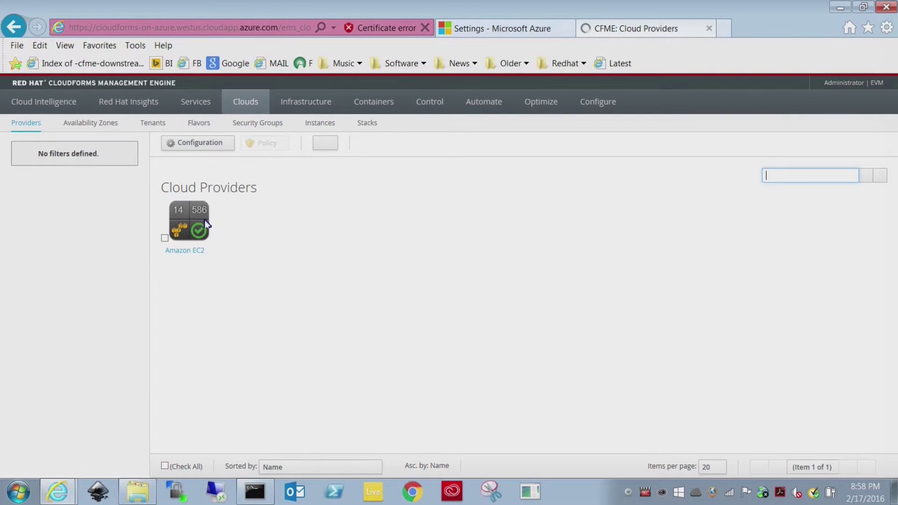
pyautogui.click(193, 224)
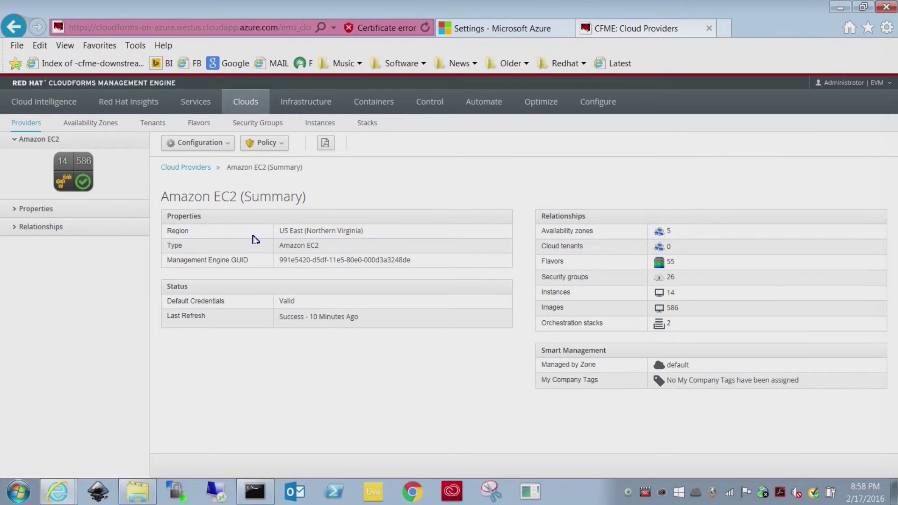
# Step: Highlight the Amazon EC2 provider type and the page address, then close the CloudForms tab
pyautogui.moveTo(327, 251); pyautogui.dragTo(282, 250)
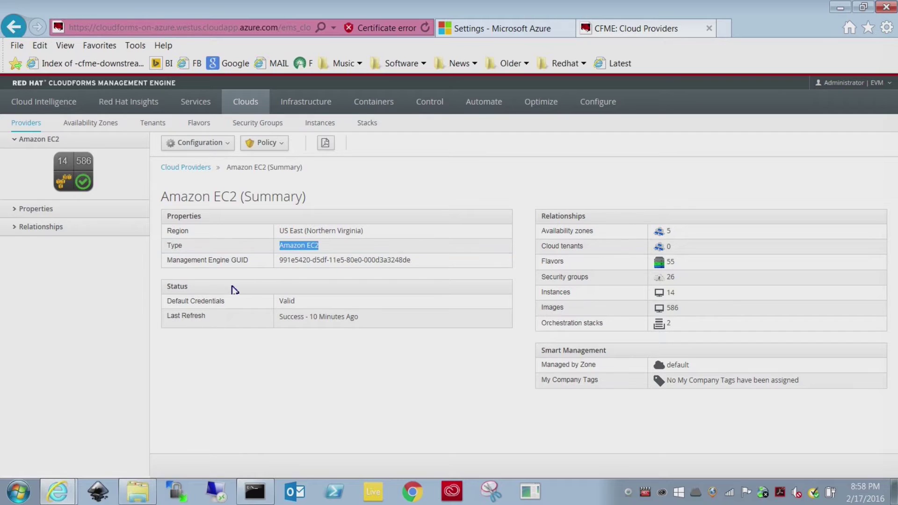
pyautogui.doubleClick(100, 27)
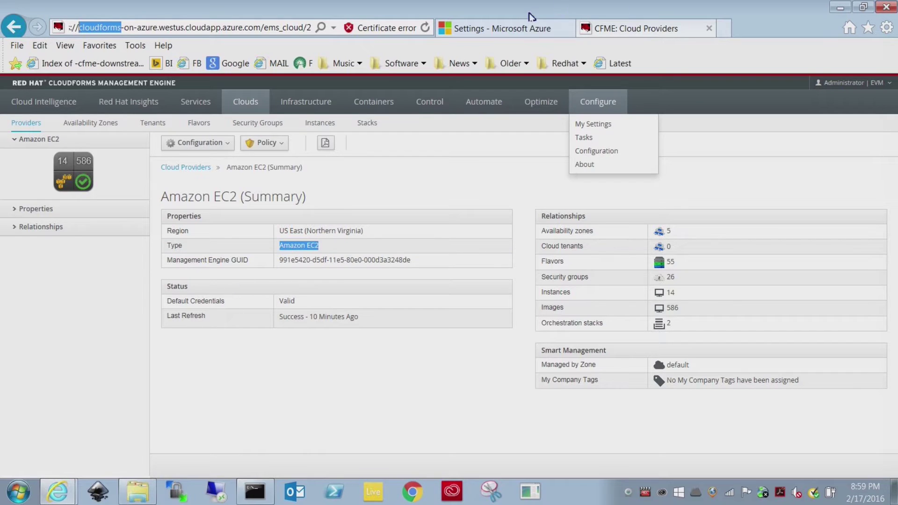
pyautogui.click(709, 28)
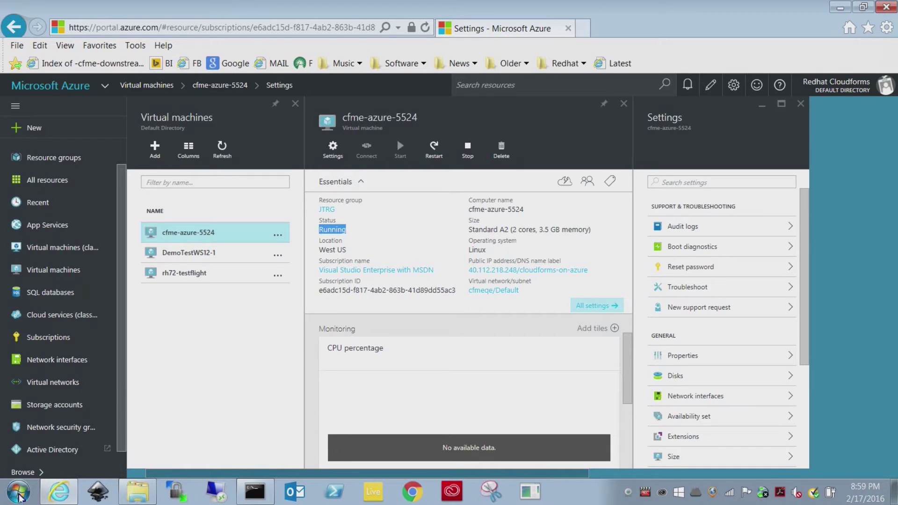
# Step: Launch PuTTY and open the saved CloudFormsOnAzure session
pyautogui.click(19, 496)
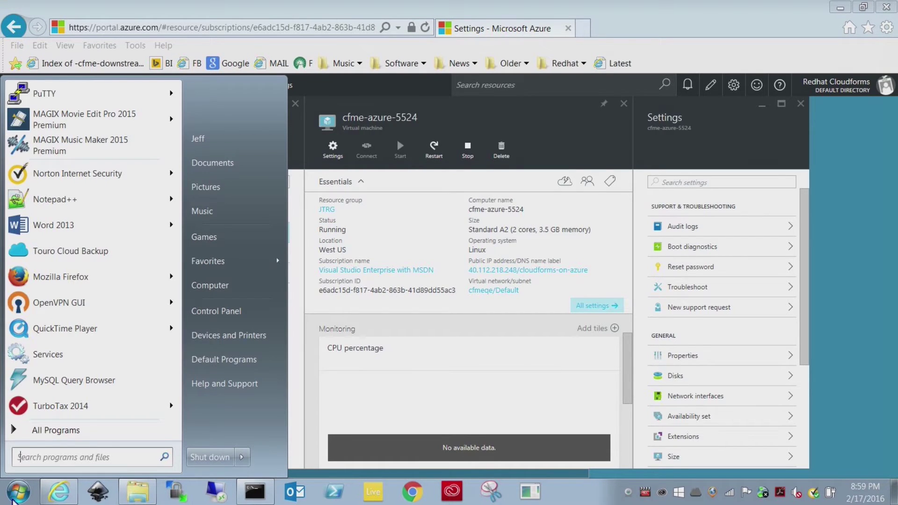
pyautogui.write('putty')
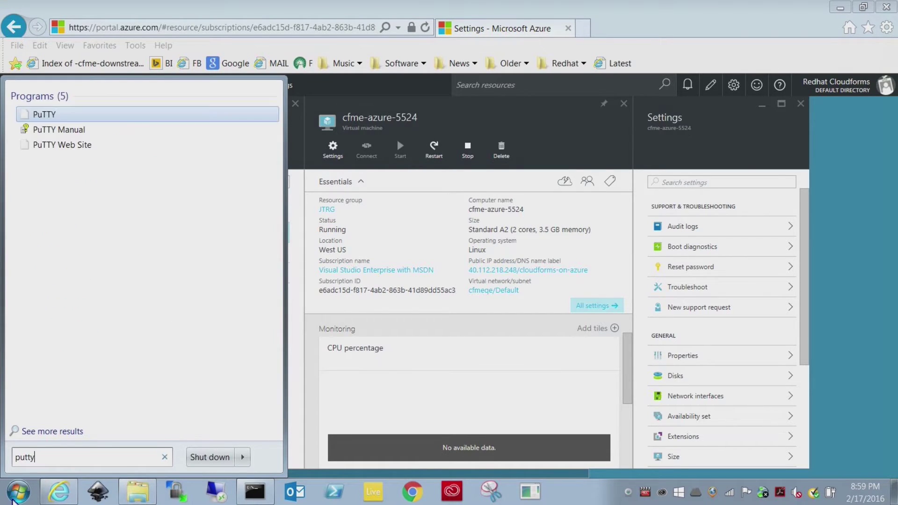
pyautogui.press('Return')
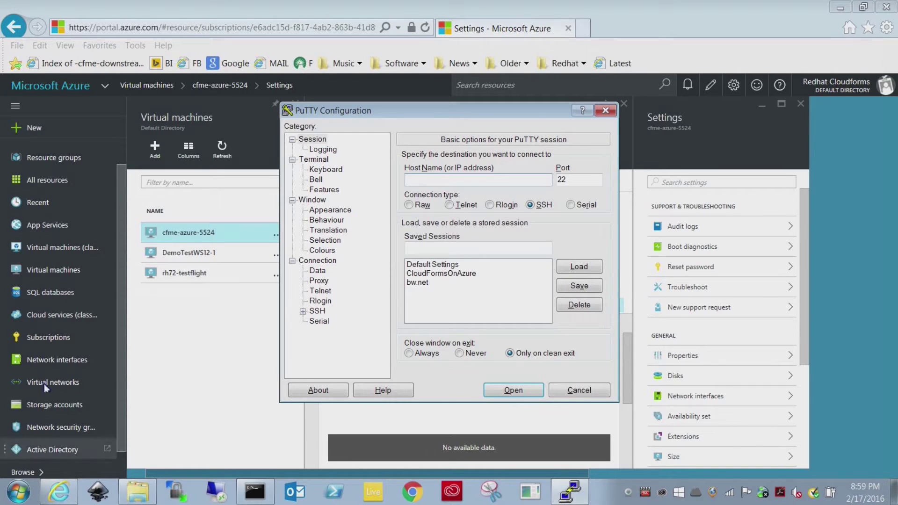
pyautogui.click(442, 273)
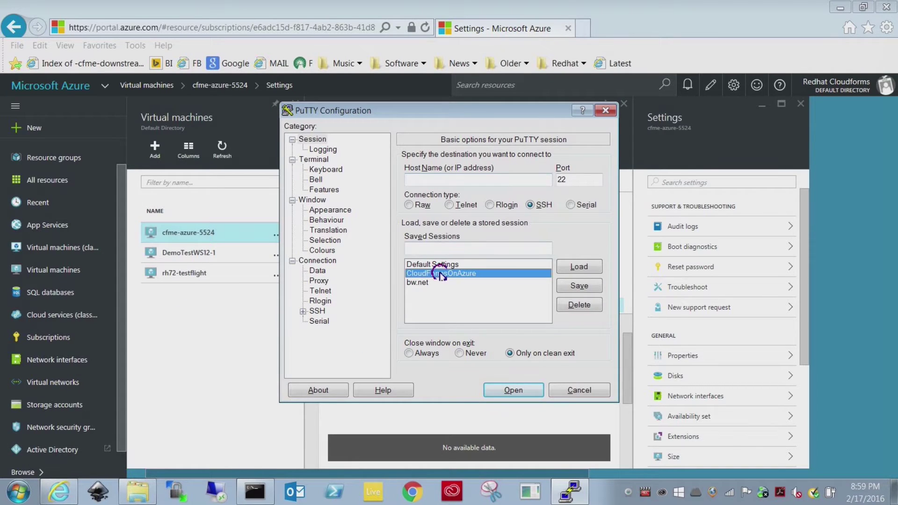
pyautogui.click(514, 391)
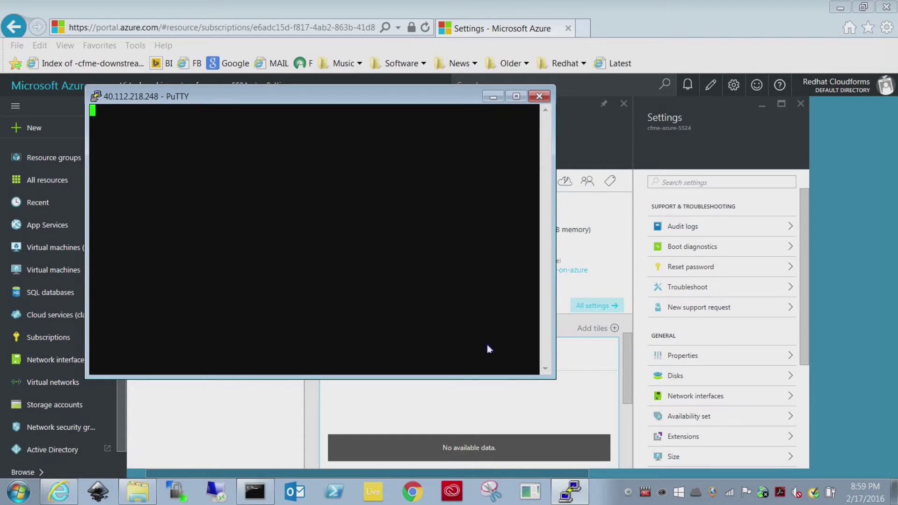
# Step: Log in as root, run appliance_console, then close the finished PuTTY session
pyautogui.write('root')
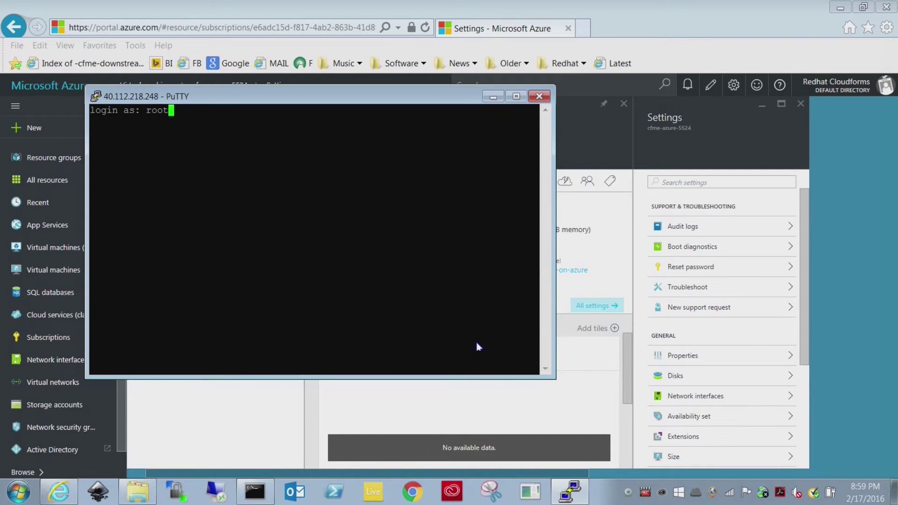
pyautogui.press('Return')
pyautogui.press('Return')
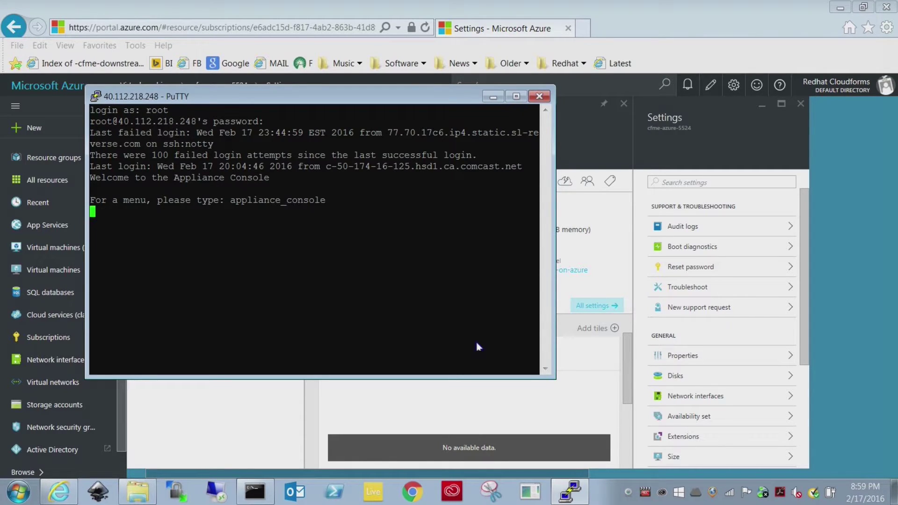
pyautogui.write('appliance_co')
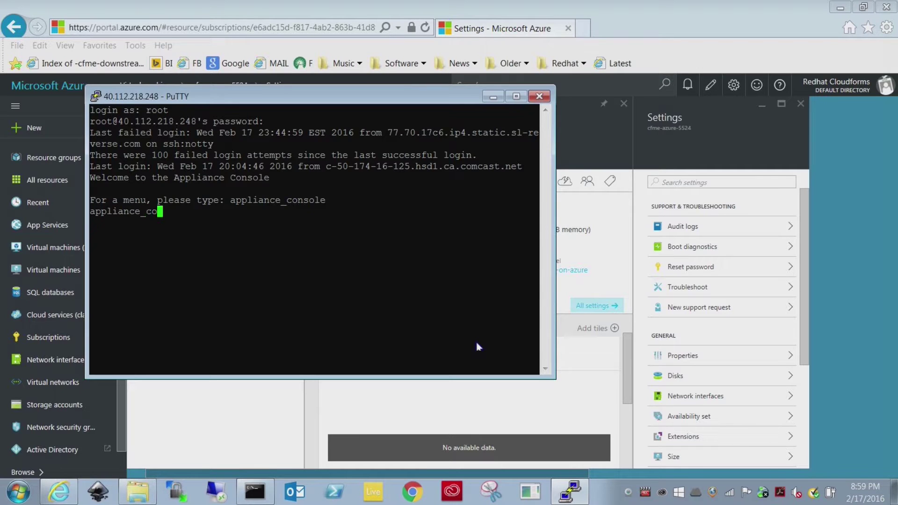
pyautogui.write('nsole')
pyautogui.press('Return')
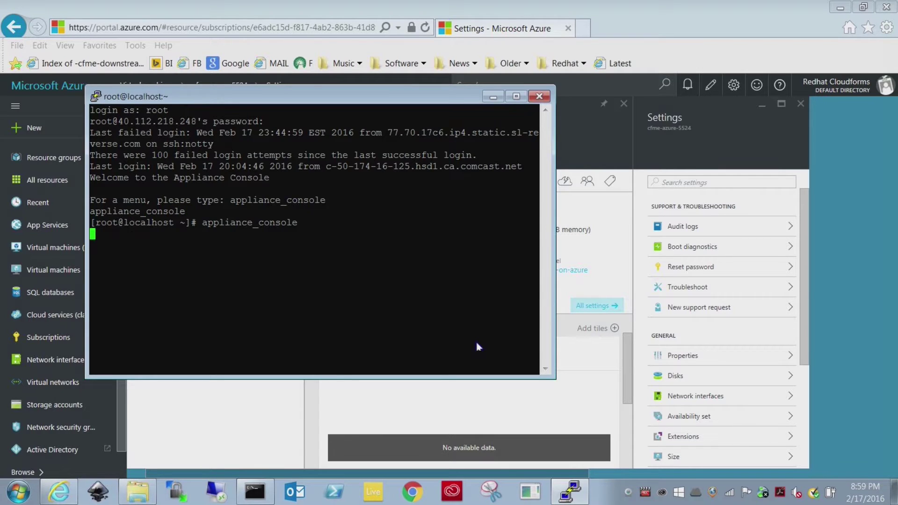
pyautogui.click(539, 96)
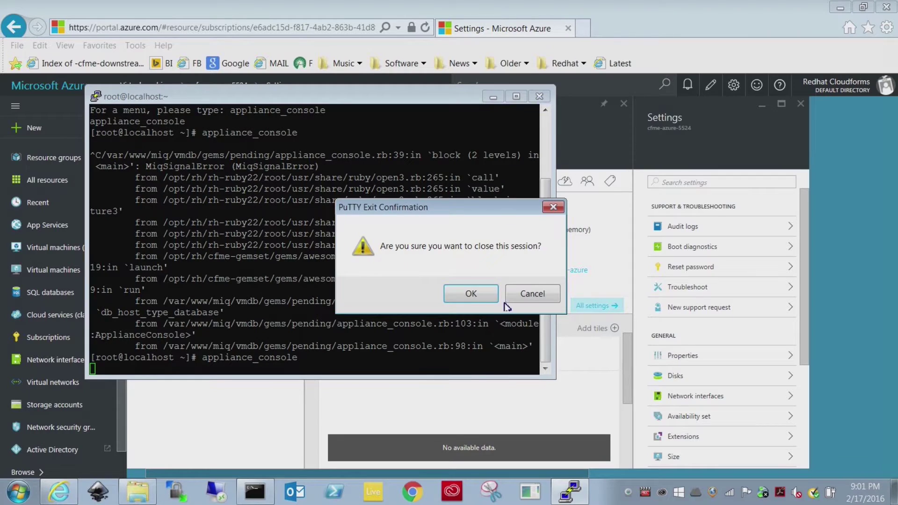
pyautogui.click(479, 298)
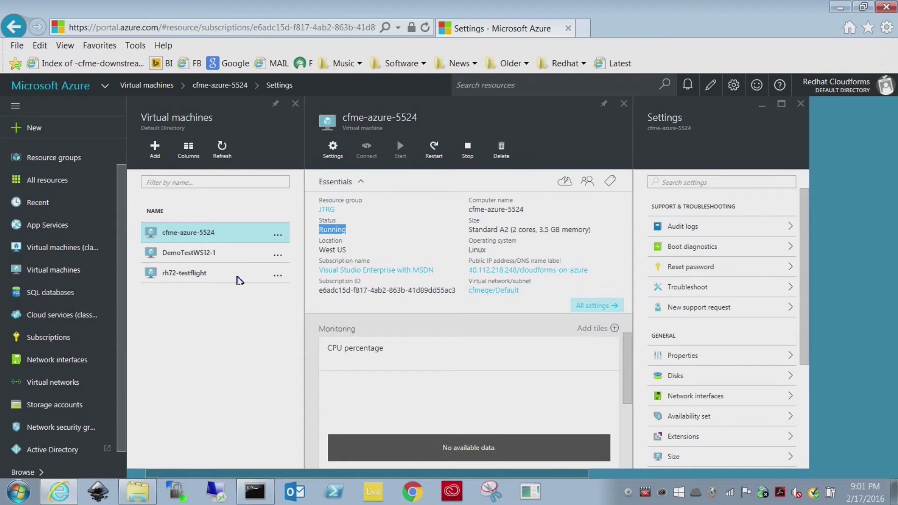
# Step: Stop DemoTestWS12-1 from the Virtual machines list, confirming with Yes, then choose + New
pyautogui.click(60, 276)
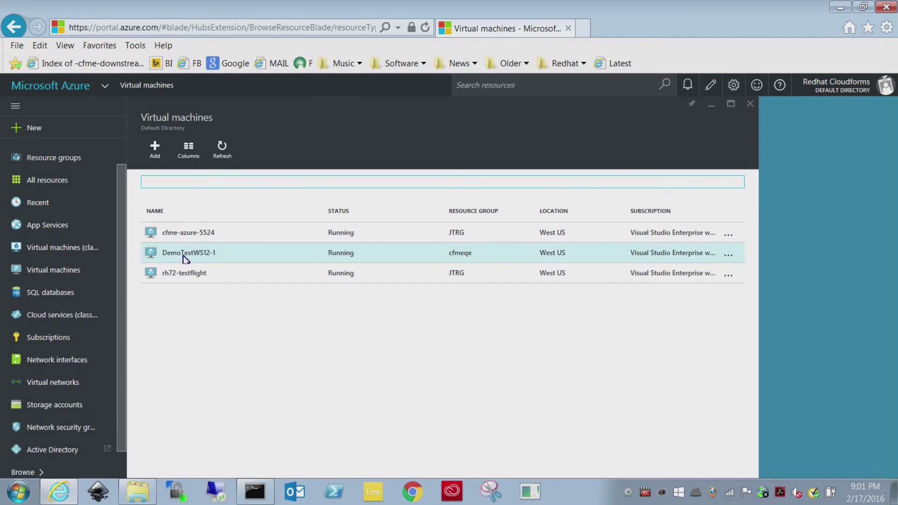
pyautogui.rightClick(185, 256)
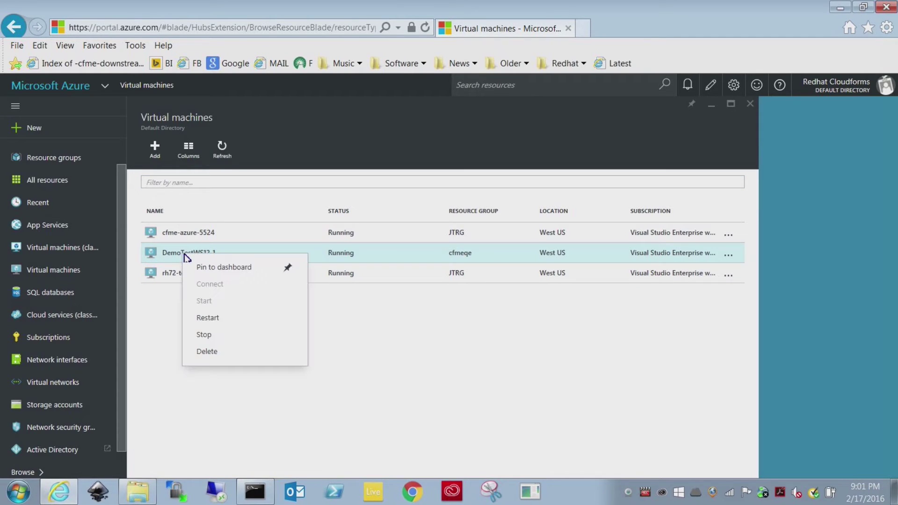
pyautogui.click(213, 335)
pyautogui.click(178, 219)
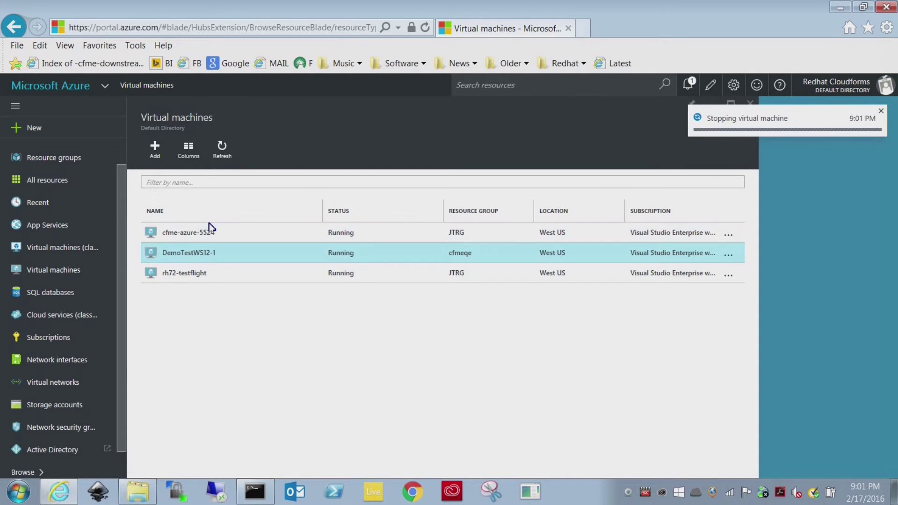
pyautogui.click(37, 128)
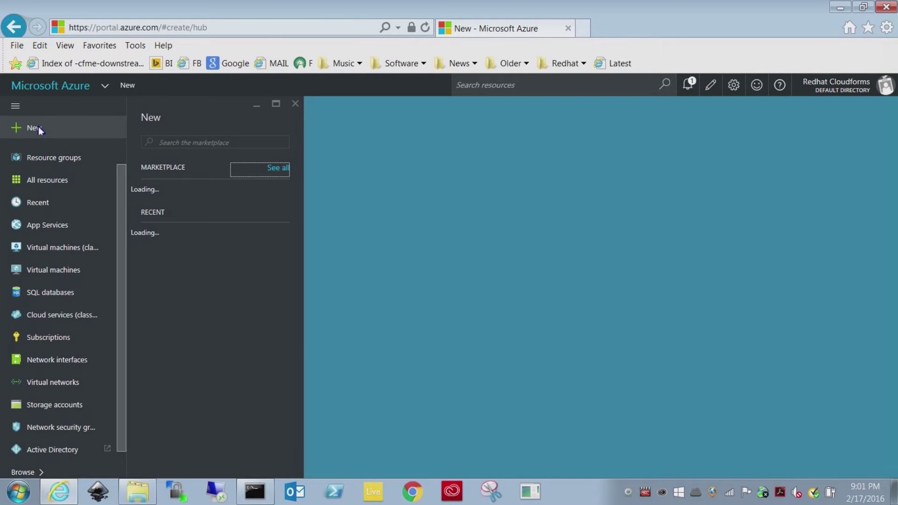
# Step: Search Compute for 'Red' and create a virtual machine from Red Hat Enterprise Linux 7.2
pyautogui.click(278, 169)
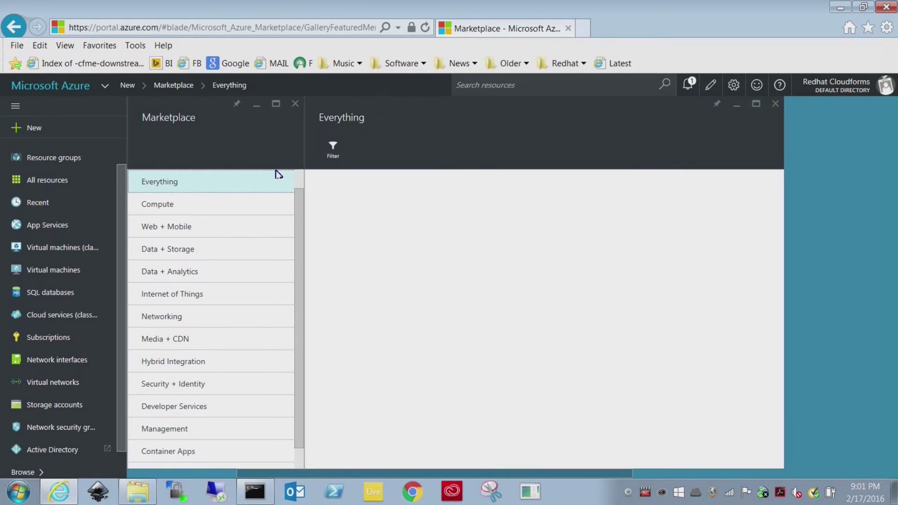
pyautogui.click(337, 192)
pyautogui.write('Red')
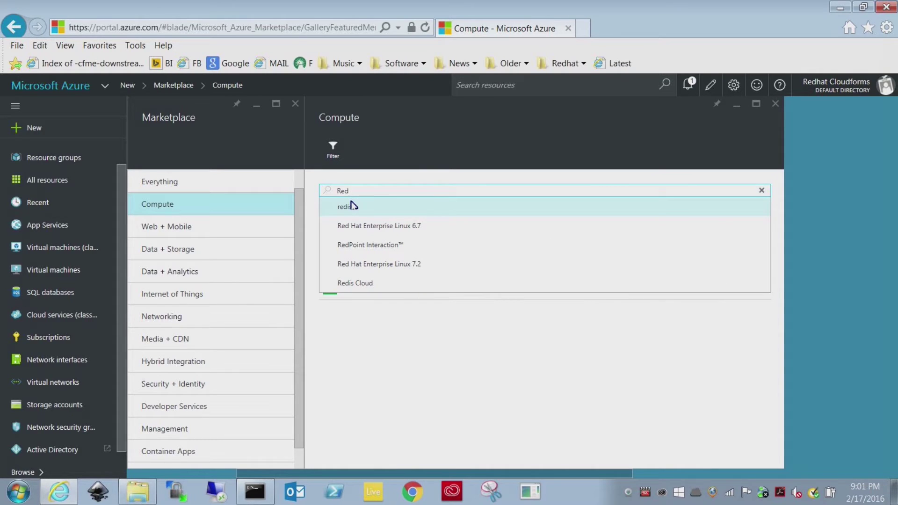
pyautogui.click(386, 265)
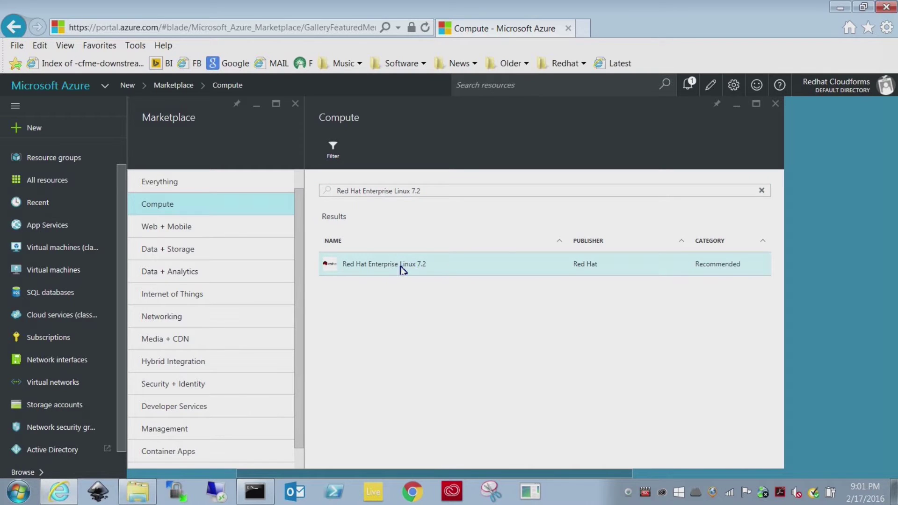
pyautogui.click(403, 270)
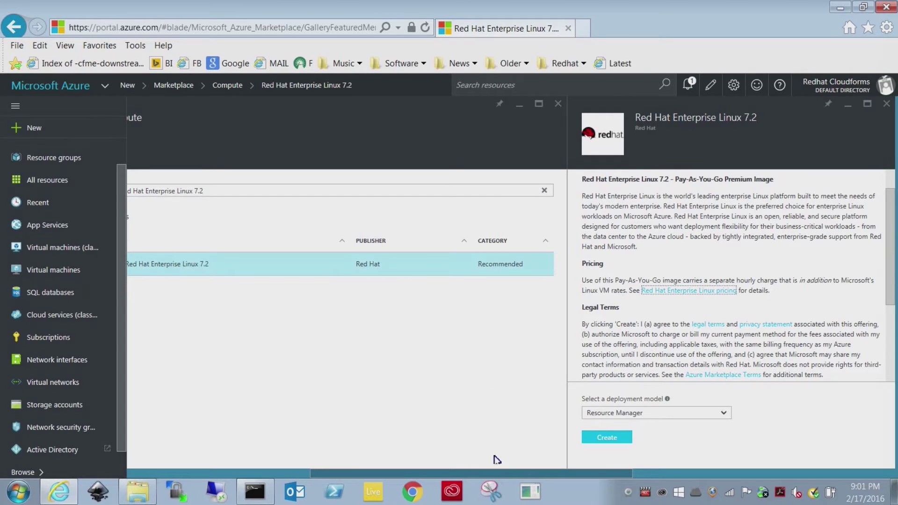
pyautogui.click(610, 438)
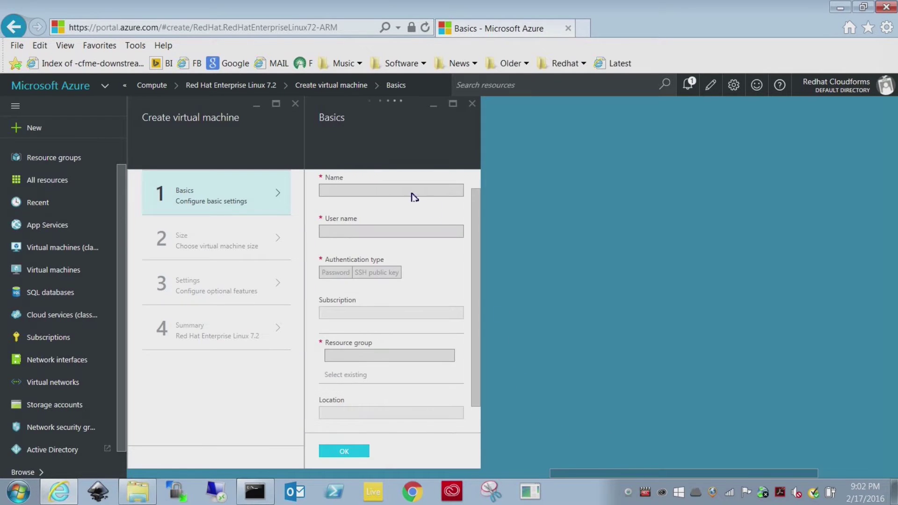
# Step: Enter VM name DemoRHEL72, a non-root user name and a password in Basics
pyautogui.write('moRHEL7')
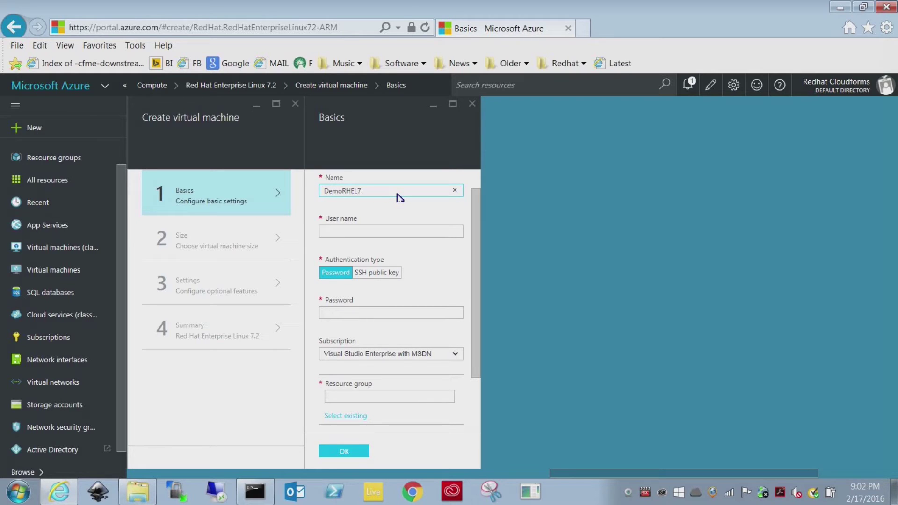
pyautogui.press('Tab')
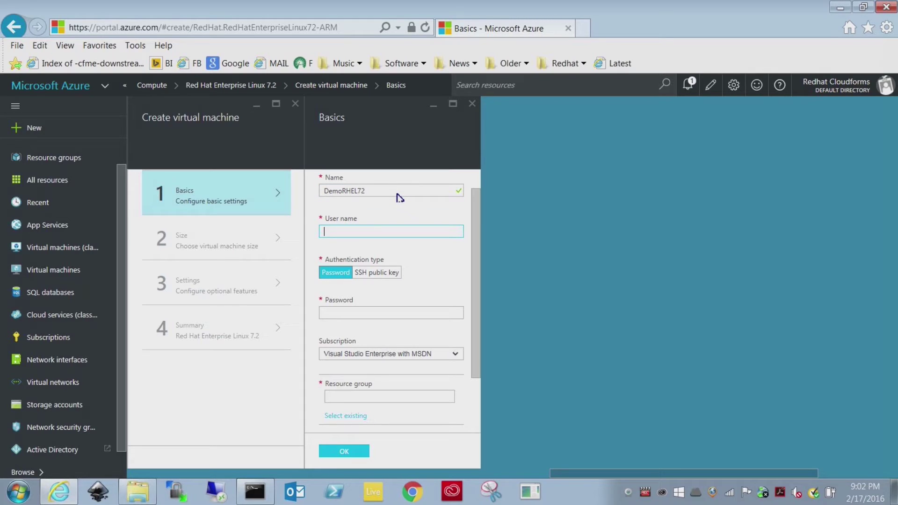
pyautogui.write('CANT BE ROO')
pyautogui.press('BackSpace')
pyautogui.press('BackSpace')
pyautogui.press('BackSpace')
pyautogui.press('BackSpace')
pyautogui.press('BackSpace')
pyautogui.press('BackSpace')
pyautogui.press('BackSpace')
pyautogui.press('BackSpace')
pyautogui.press('BackSpace')
pyautogui.press('BackSpace')
pyautogui.press('Tab')
pyautogui.write('Pa')
pyautogui.press('Return')
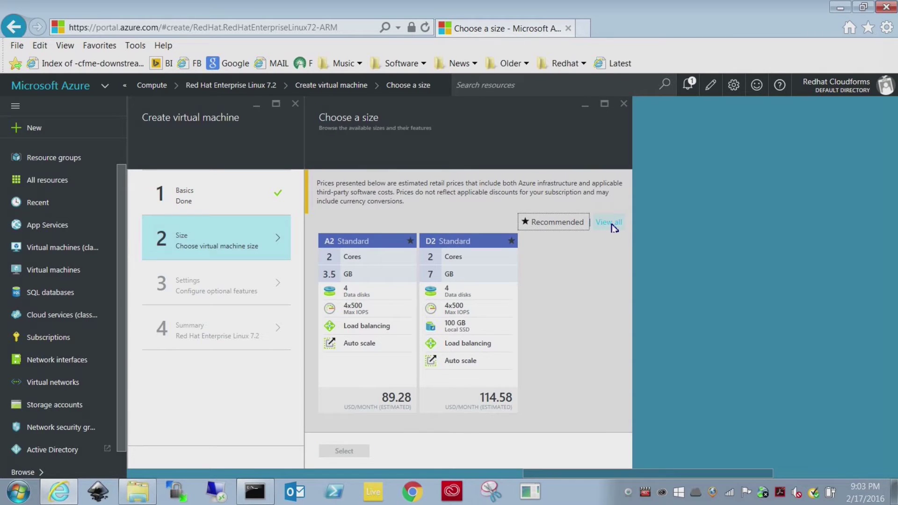
# Step: Pick the D1 Standard size from the full list of virtual machine sizes
pyautogui.click(611, 224)
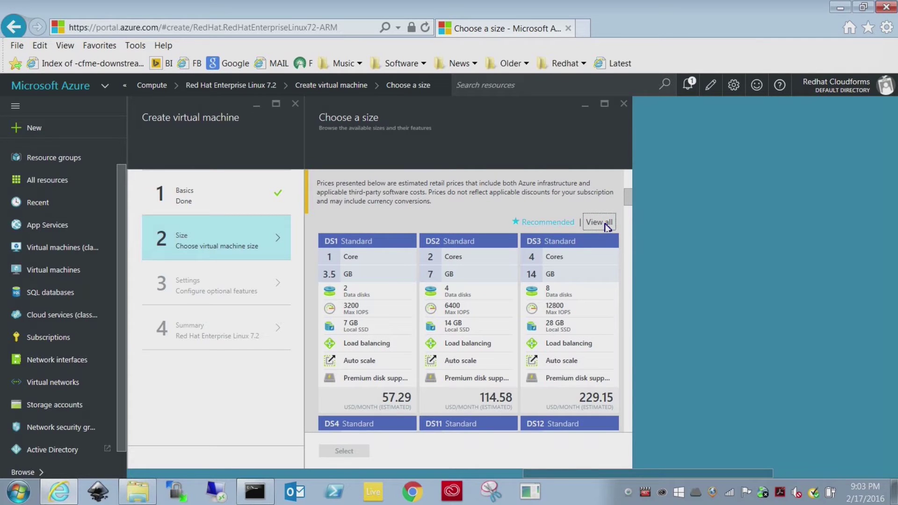
pyautogui.scroll(-10, 587, 309)
pyautogui.scroll(-10, 560, 329)
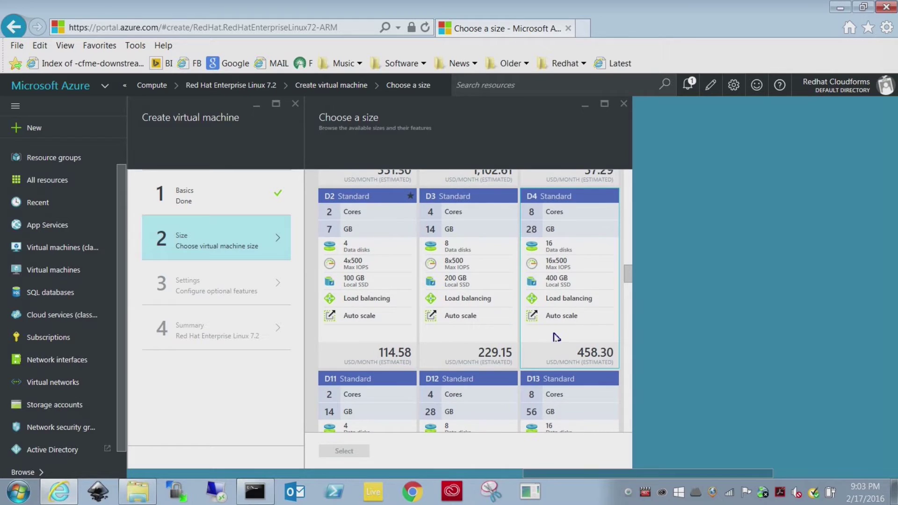
pyautogui.scroll(5, 556, 336)
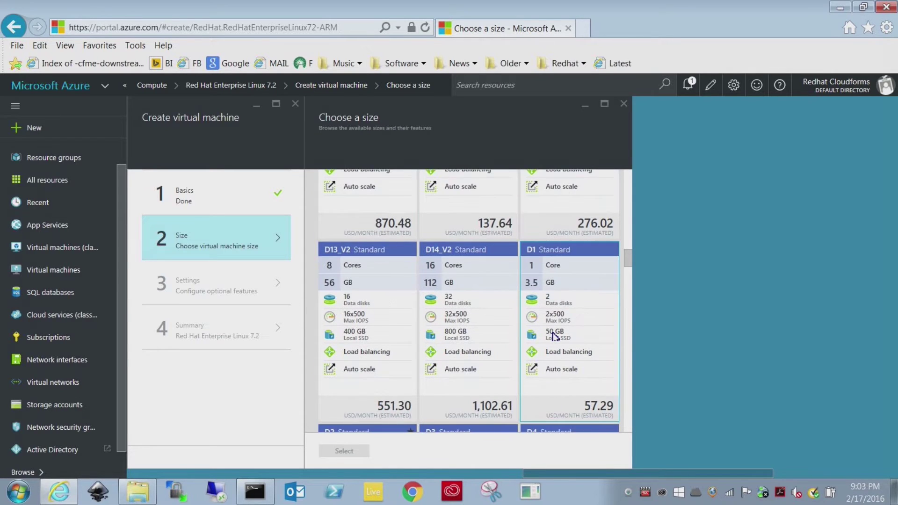
pyautogui.click(562, 253)
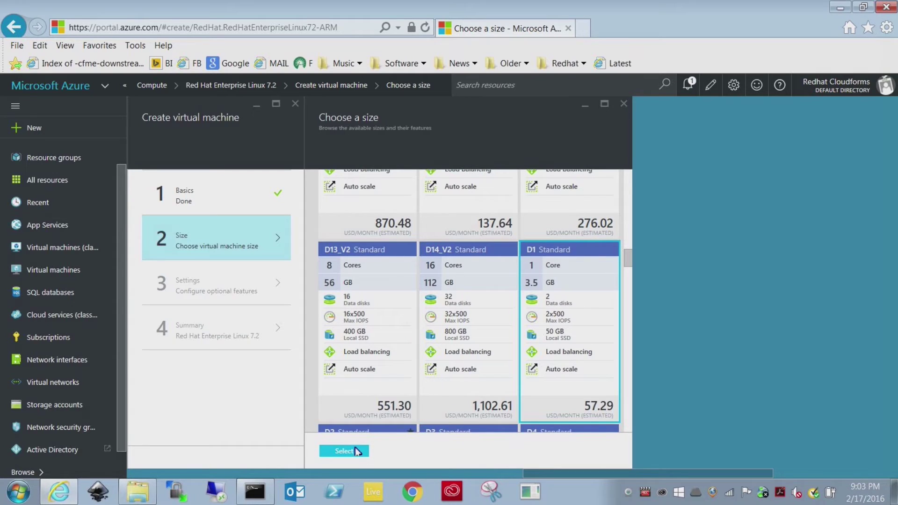
pyautogui.doubleClick(586, 323)
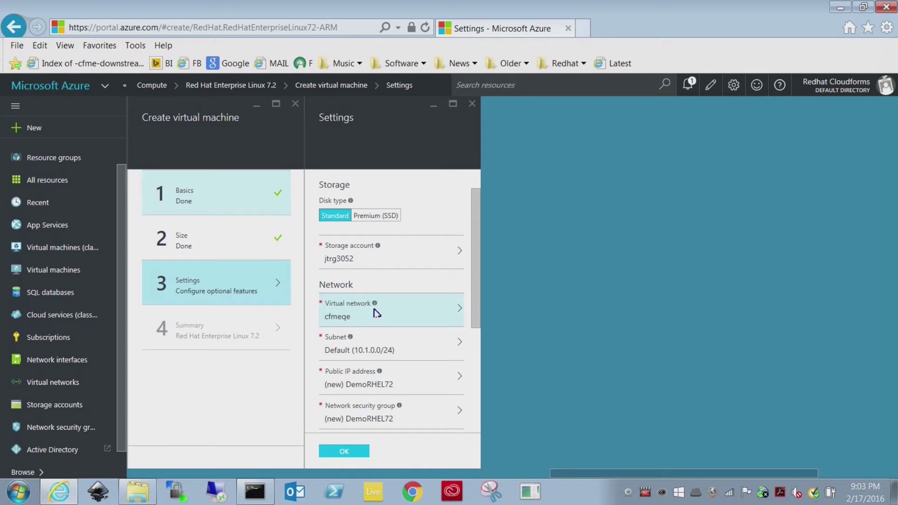
# Step: Review the jtrg3052 storage account, cfmeqe virtual network and subnet, keeping the defaults
pyautogui.click(434, 264)
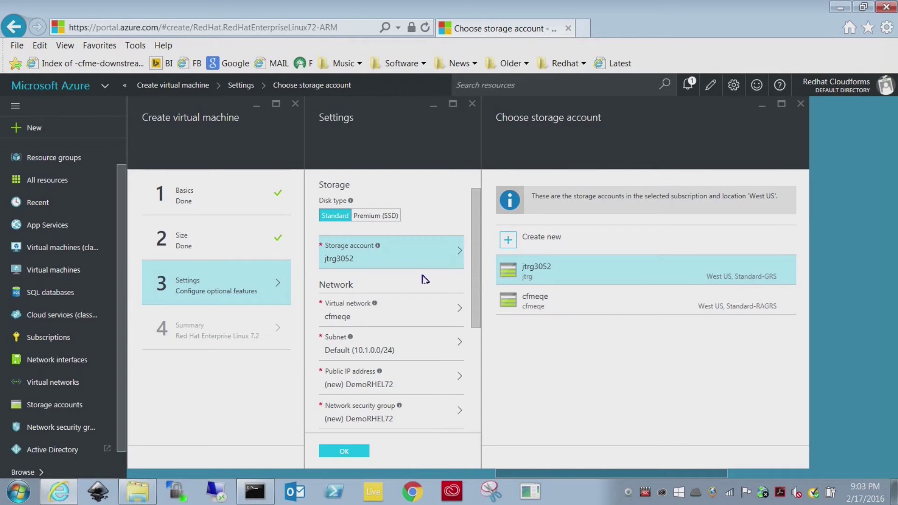
pyautogui.click(406, 312)
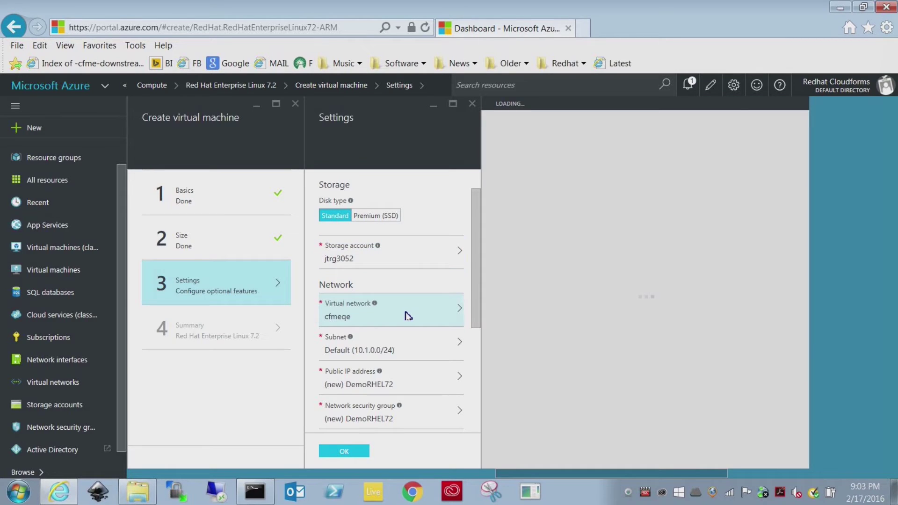
pyautogui.click(402, 349)
pyautogui.click(352, 452)
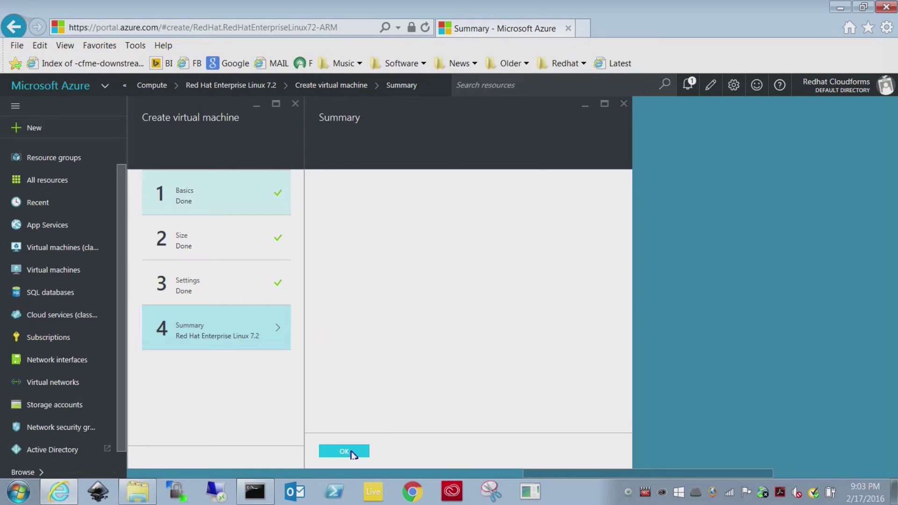
# Step: Deploy DemoRHEL72, refresh the VM list until it shows Running, and open it
pyautogui.click(348, 450)
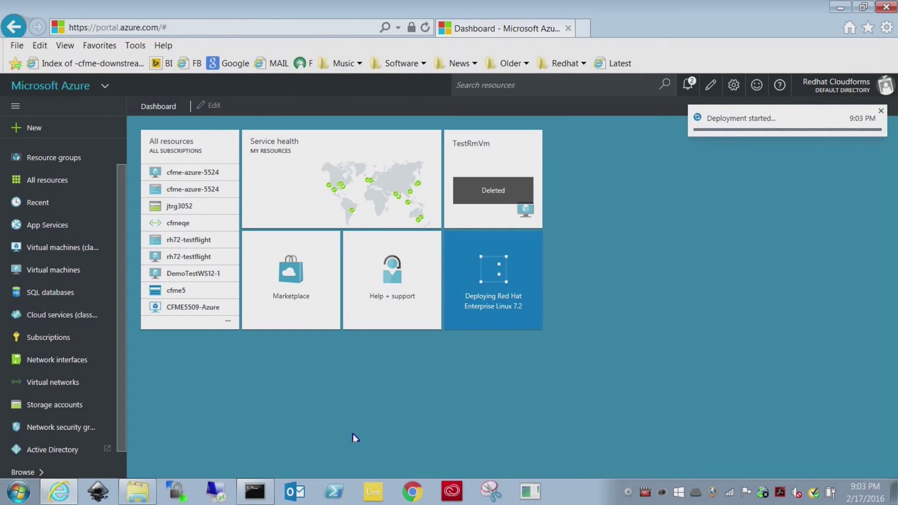
pyautogui.click(51, 271)
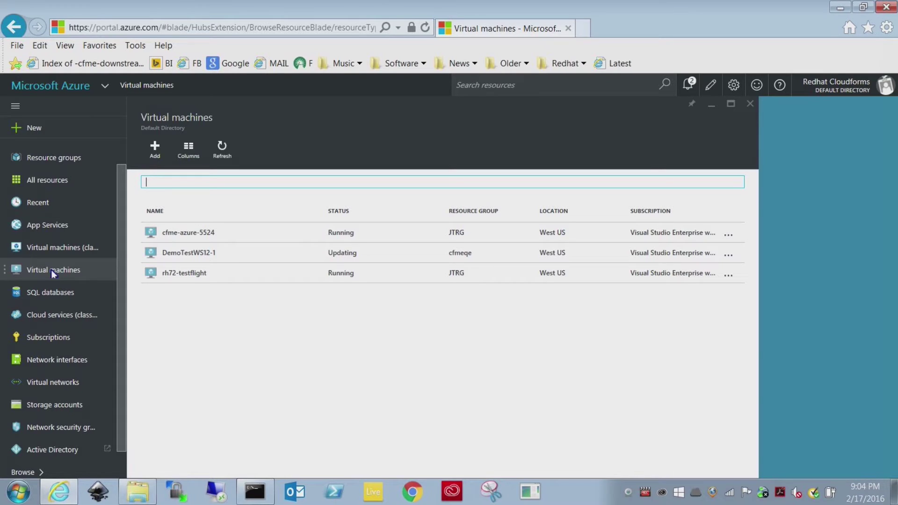
pyautogui.click(227, 156)
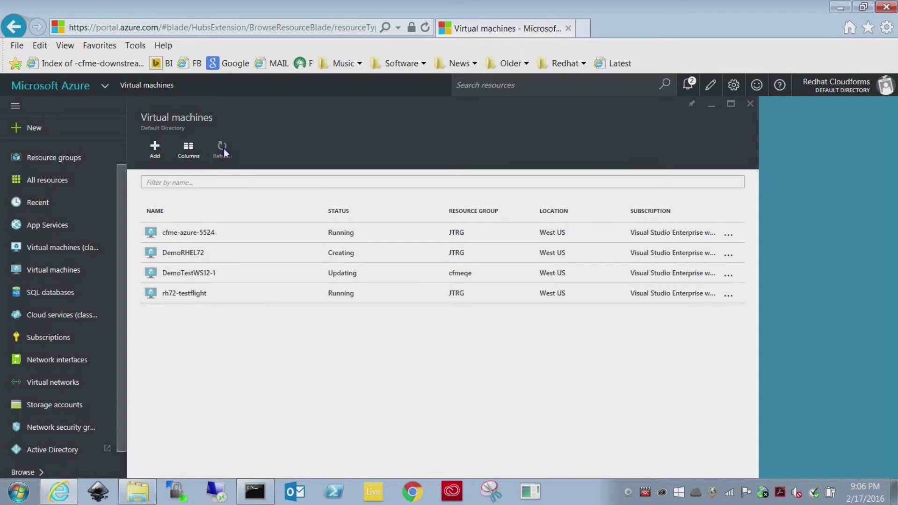
pyautogui.click(222, 149)
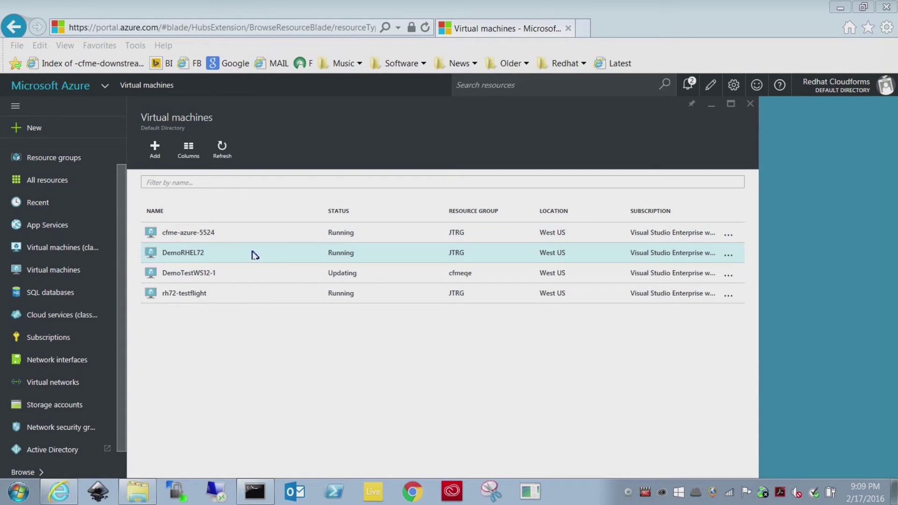
pyautogui.click(180, 257)
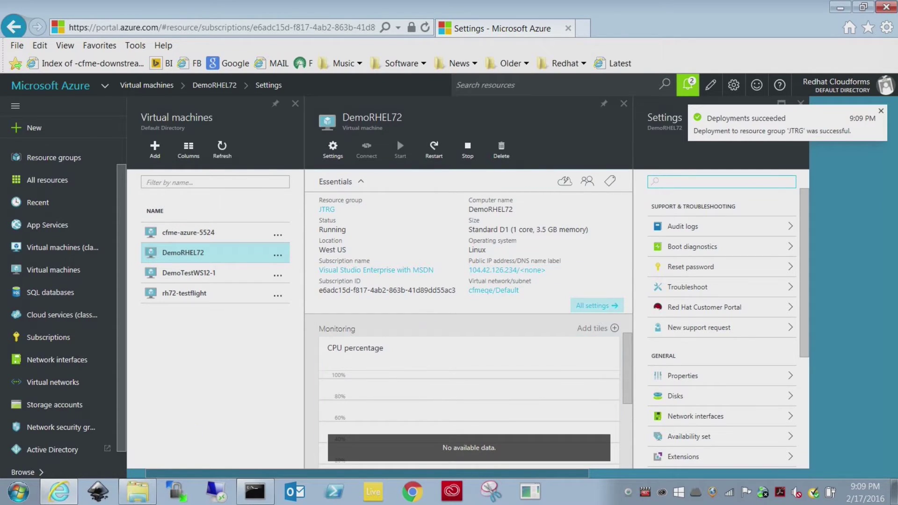
# Step: Launch PuTTY and bring up the DemoRHEL72 VM's public IP address details
pyautogui.click(20, 497)
pyautogui.write('putty')
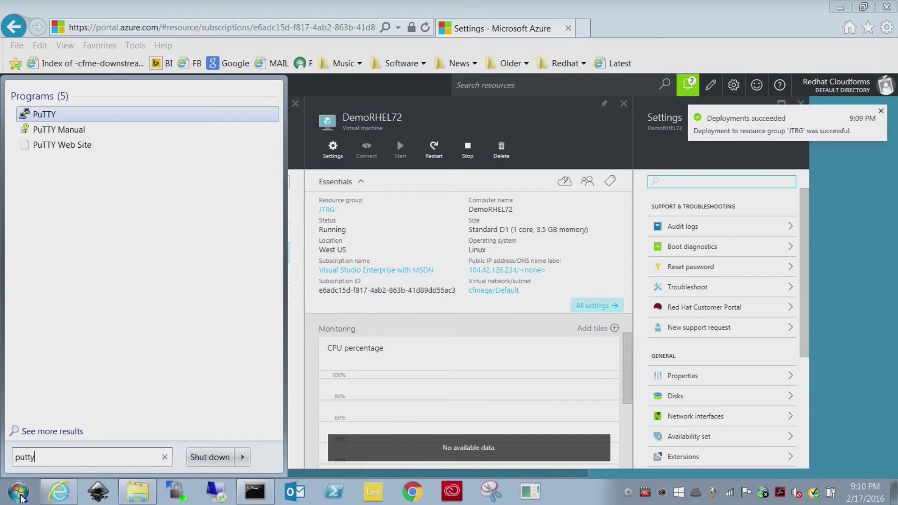
pyautogui.press('Return')
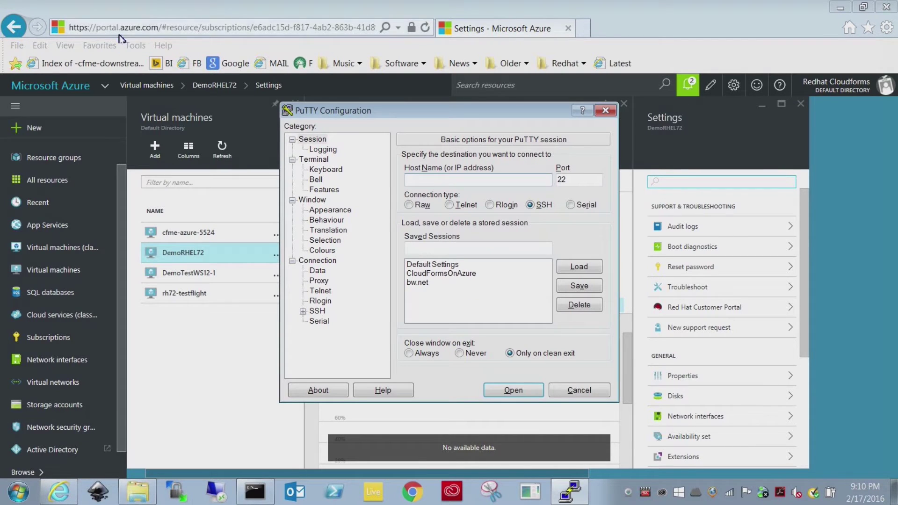
pyautogui.moveTo(496, 112); pyautogui.dragTo(283, 147)
pyautogui.click(526, 283)
pyautogui.click(509, 270)
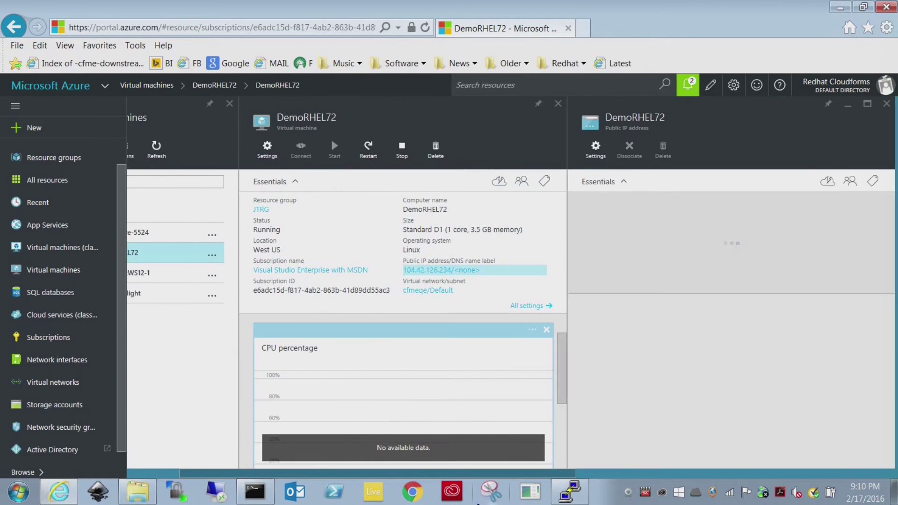
# Step: Save a DemoRHEL72 PuTTY session for host 104.42.126.234 and connect over SSH
pyautogui.click(570, 490)
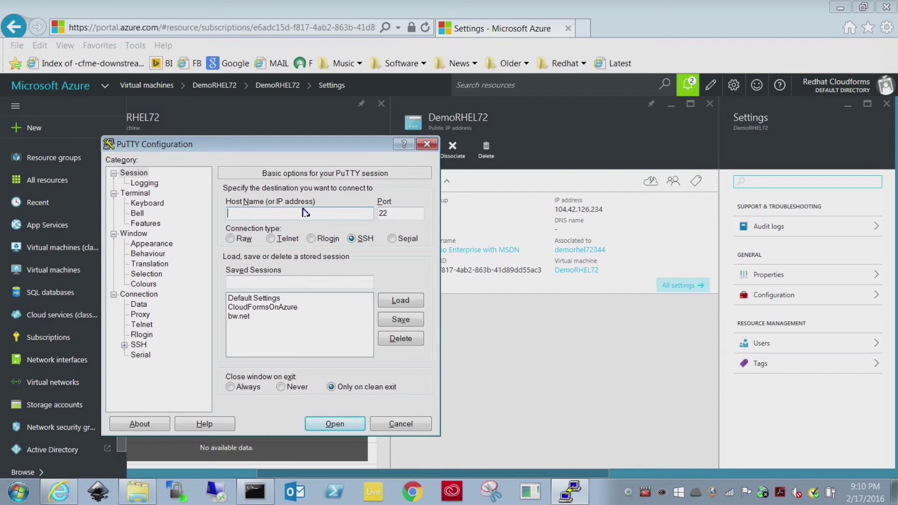
pyautogui.click(284, 214)
pyautogui.write('104.42.126.234')
pyautogui.click(321, 281)
pyautogui.write('Demo')
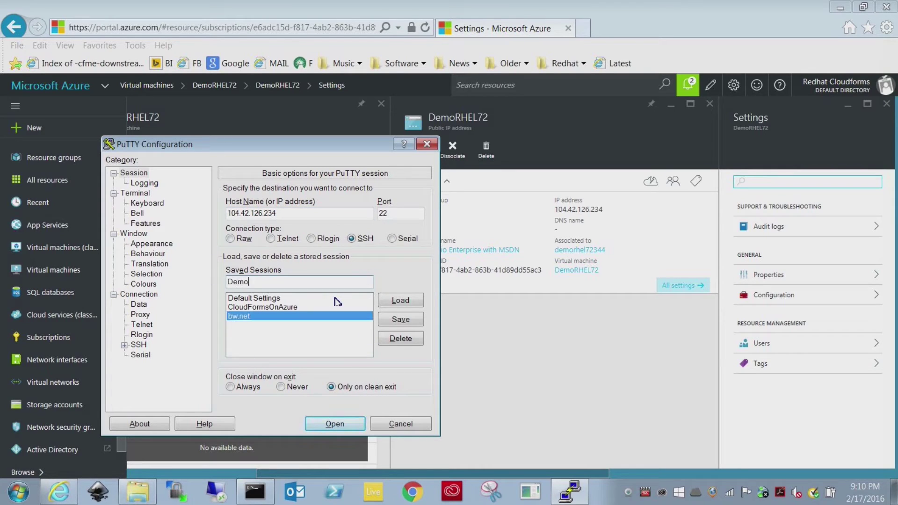
pyautogui.write('RHEL72')
pyautogui.click(413, 320)
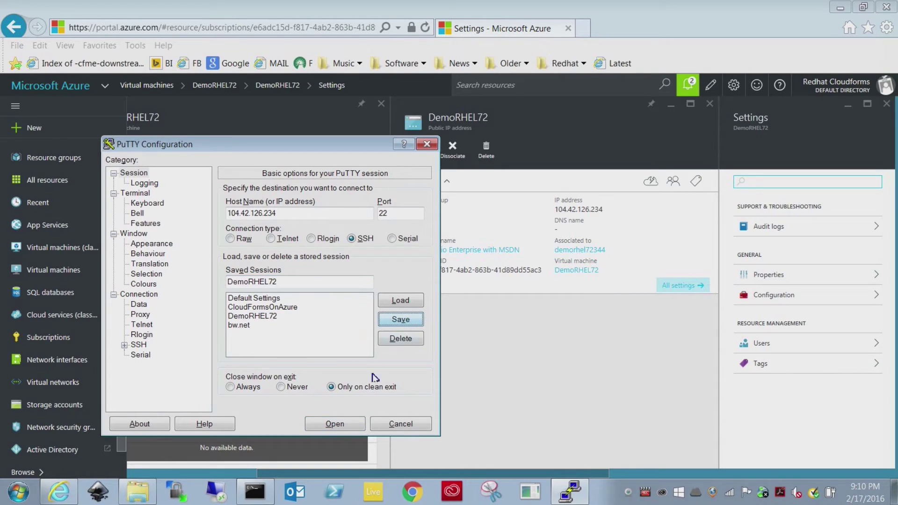
pyautogui.click(334, 423)
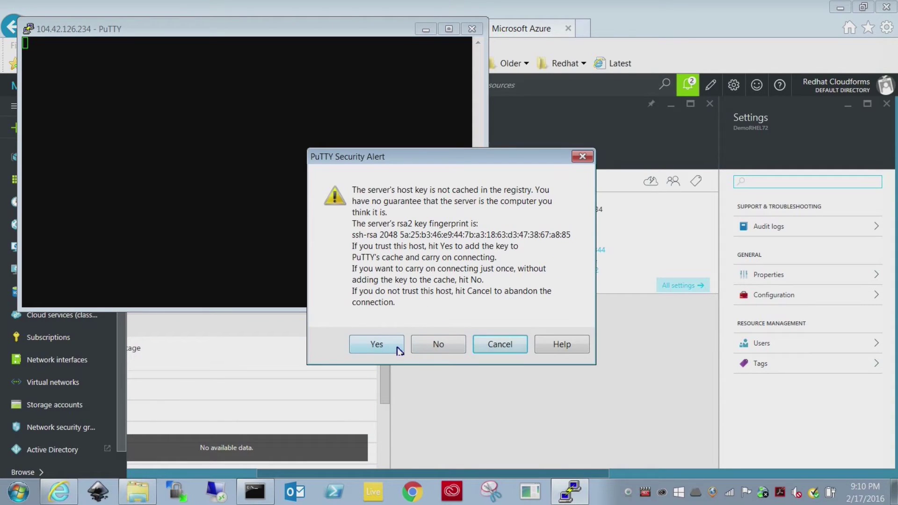
# Step: Accept the host key and log in to DemoRHEL72 as the non-root user with its password
pyautogui.click(399, 350)
pyautogui.write('no')
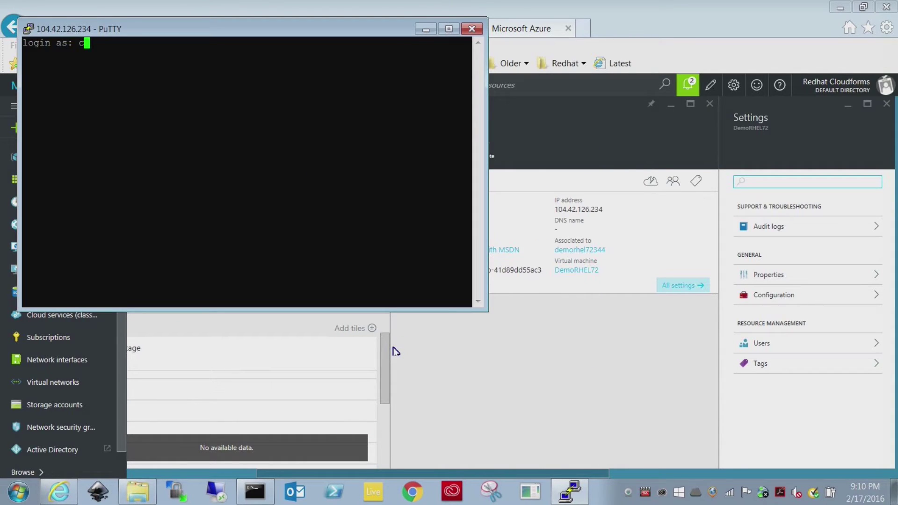
pyautogui.write('t root')
pyautogui.press('BackSpace')
pyautogui.press('BackSpace')
pyautogui.press('BackSpace')
pyautogui.press('BackSpace')
pyautogui.press('BackSpace')
pyautogui.press('BackSpace')
pyautogui.press('BackSpace')
pyautogui.press('BackSpace')
pyautogui.write('cfmeqe')
pyautogui.press('Return')
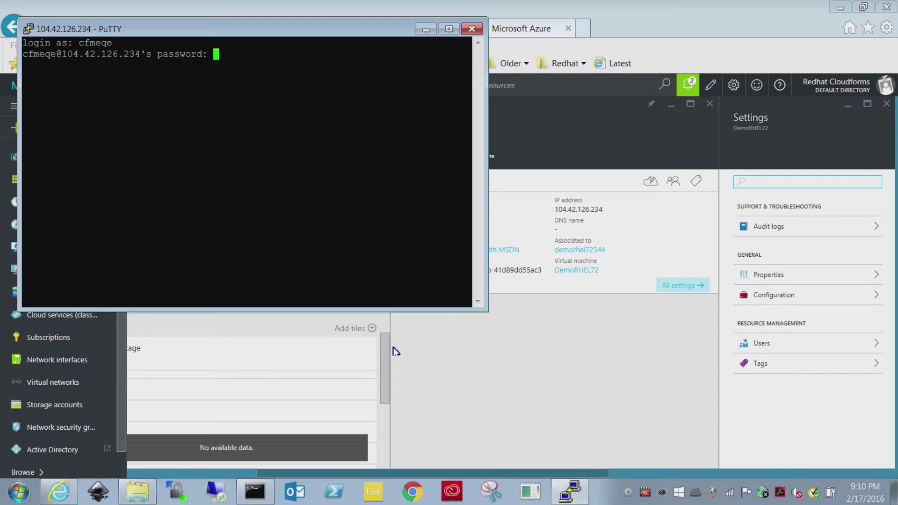
pyautogui.press('Return')
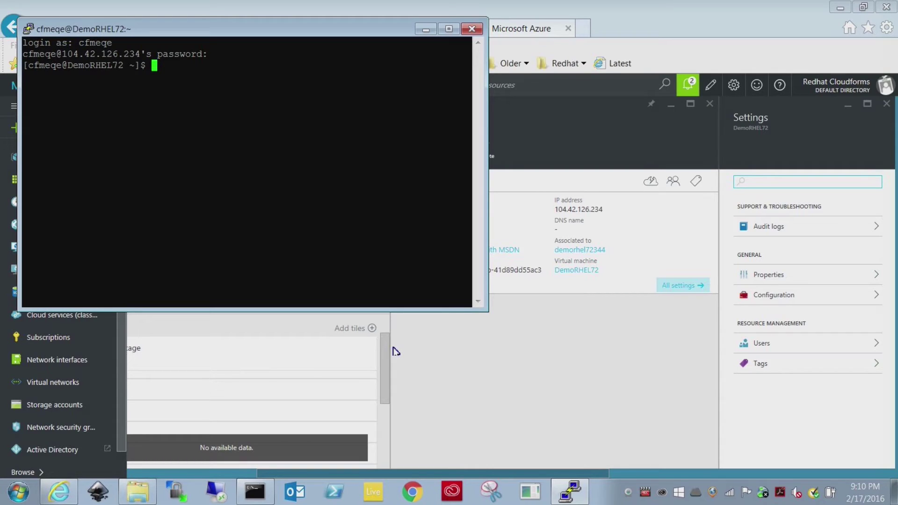
# Step: Run ls and pwd to check the home directory, then exit the session
pyautogui.write('ls')
pyautogui.press('Return')
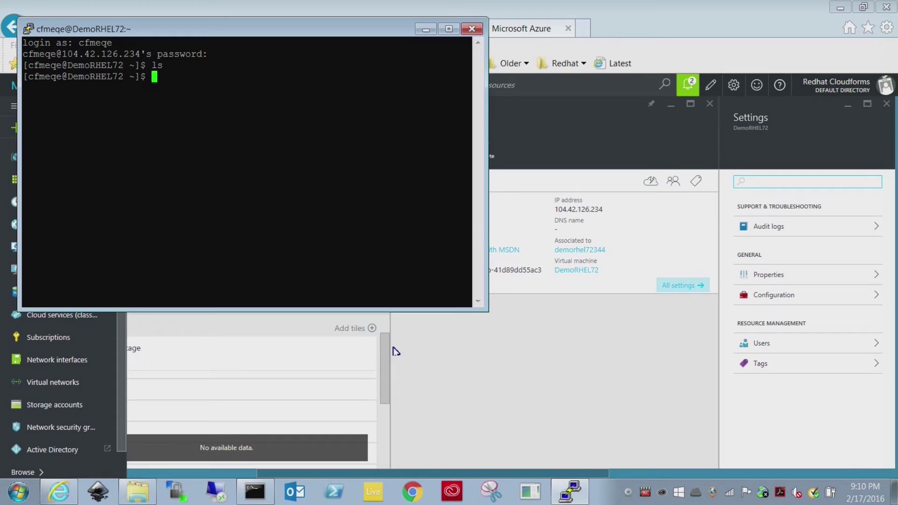
pyautogui.write('pwd')
pyautogui.press('Return')
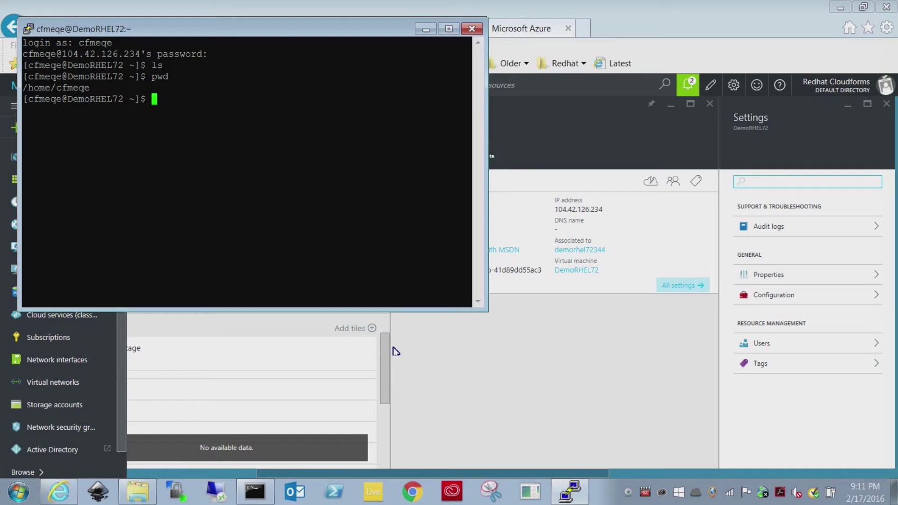
pyautogui.write('exit')
pyautogui.press('Return')
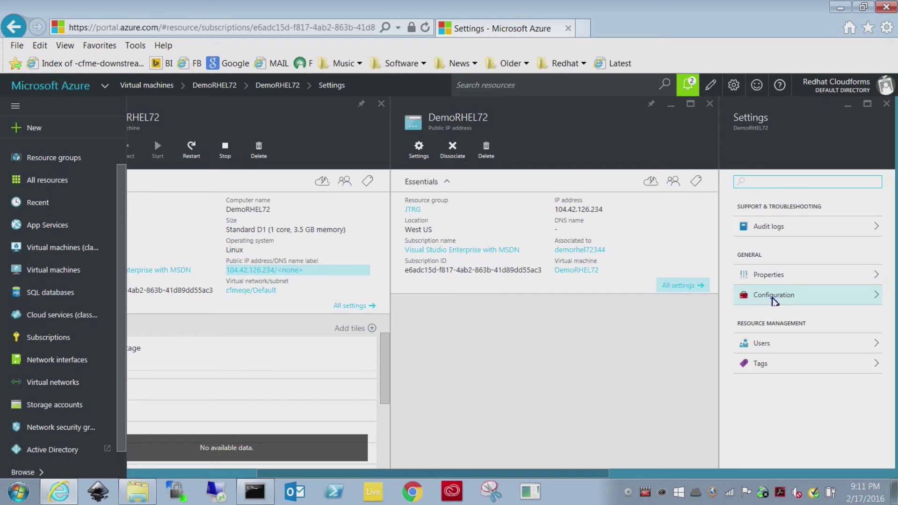
# Step: Set the public IP's idle timeout to 30 minutes and DNS name label demorhel72, and save
pyautogui.click(774, 296)
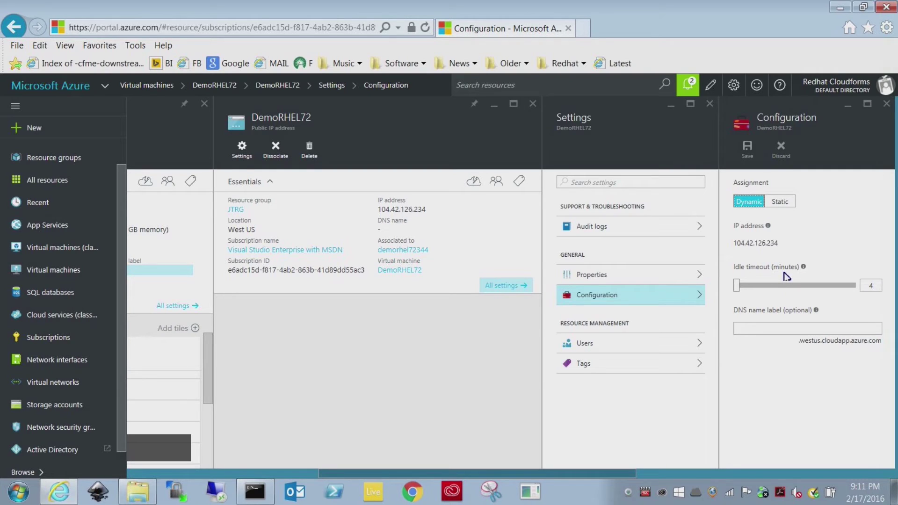
pyautogui.doubleClick(869, 286)
pyautogui.click(742, 290)
pyautogui.moveTo(745, 292); pyautogui.dragTo(860, 294)
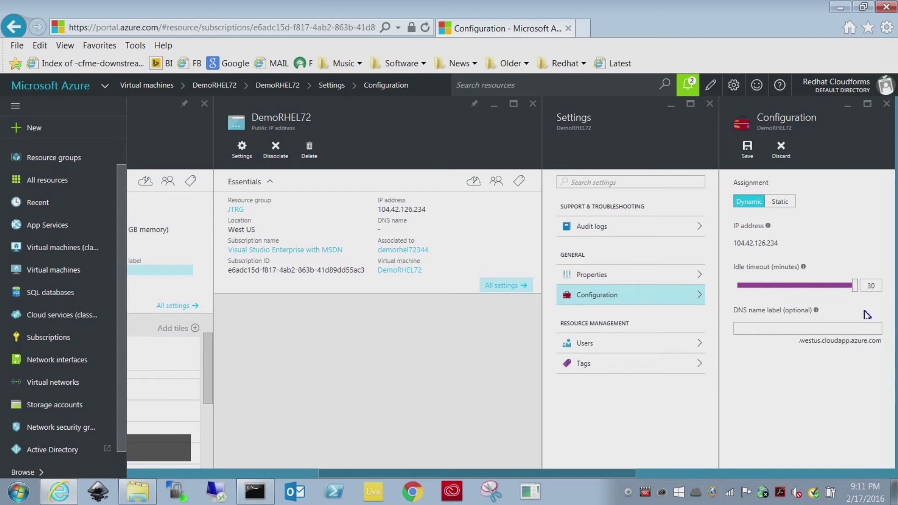
pyautogui.click(822, 330)
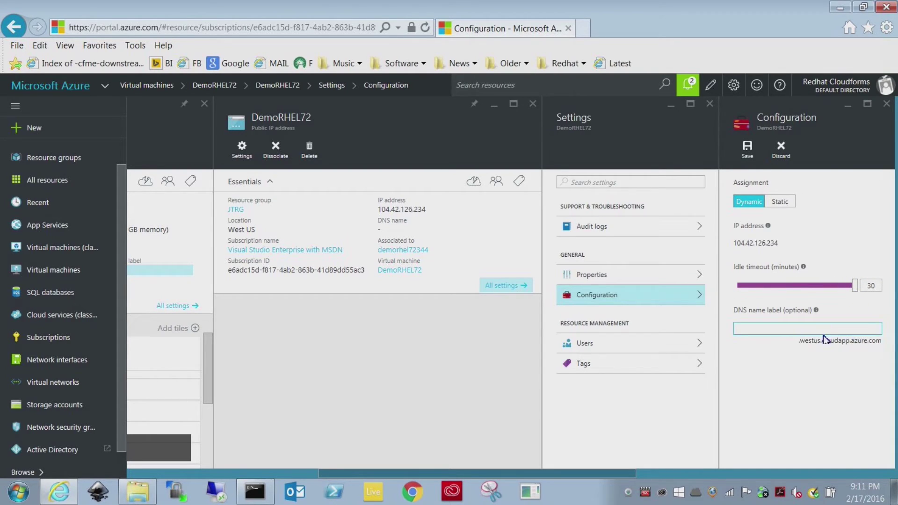
pyautogui.write('demorhel')
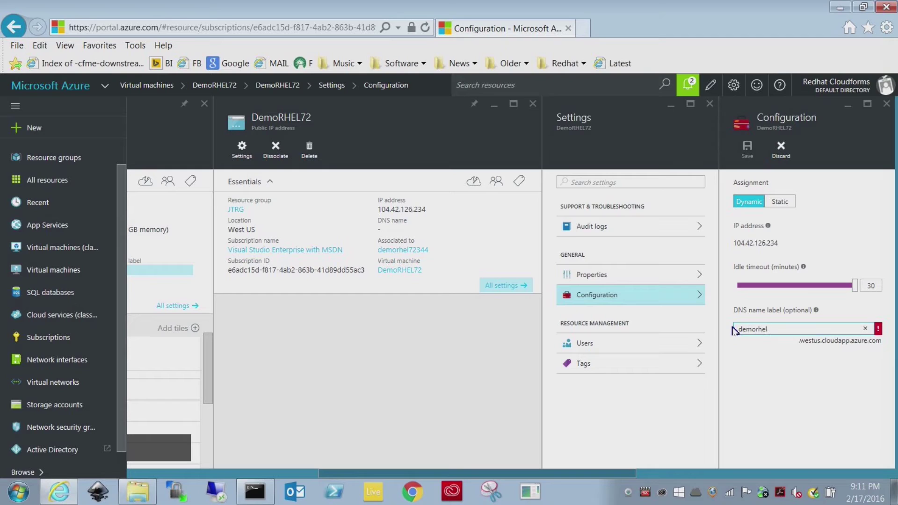
pyautogui.write('72')
pyautogui.press('Tab')
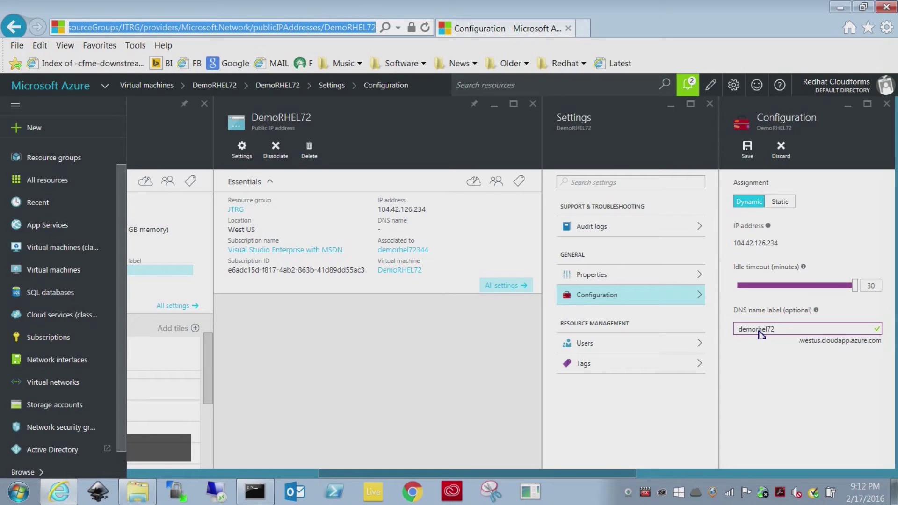
pyautogui.click(747, 149)
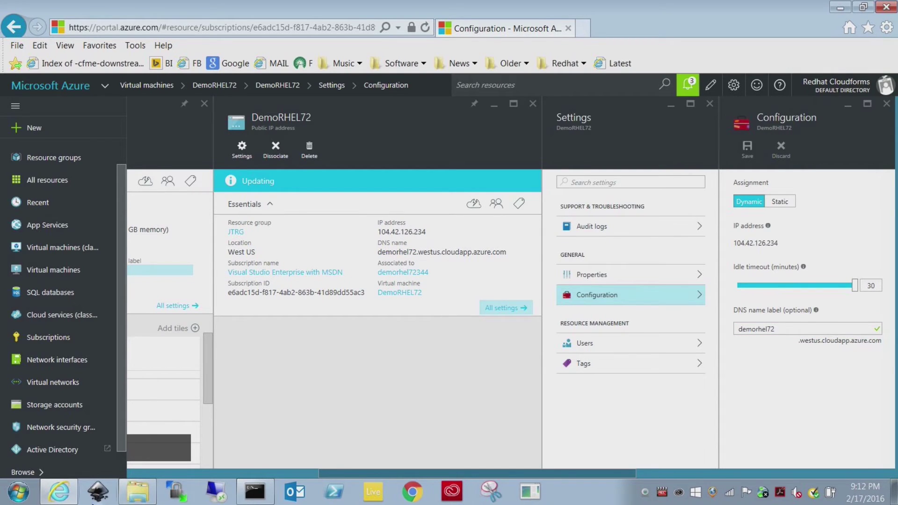
pyautogui.click(19, 492)
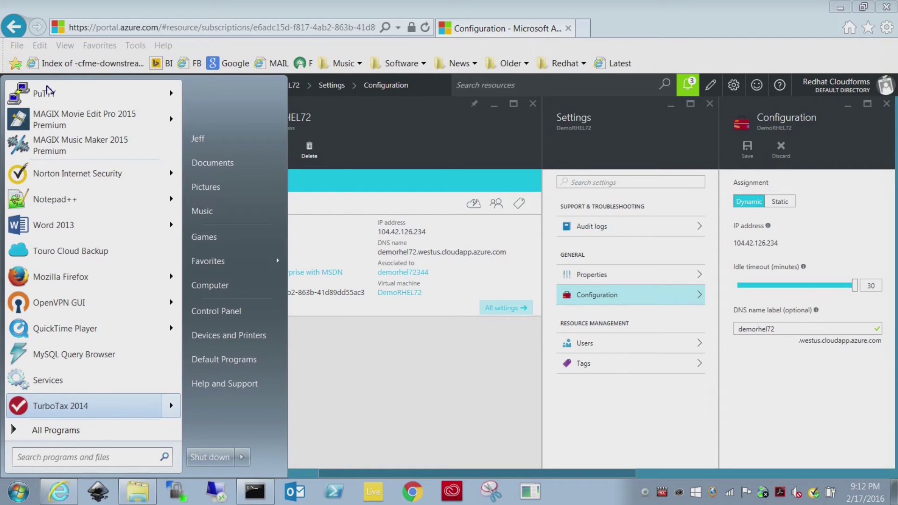
# Step: Connect PuTTY to demorhel72.westus.cloudapp.azure.com, accept the host key and log in as the non-root user
pyautogui.click(49, 97)
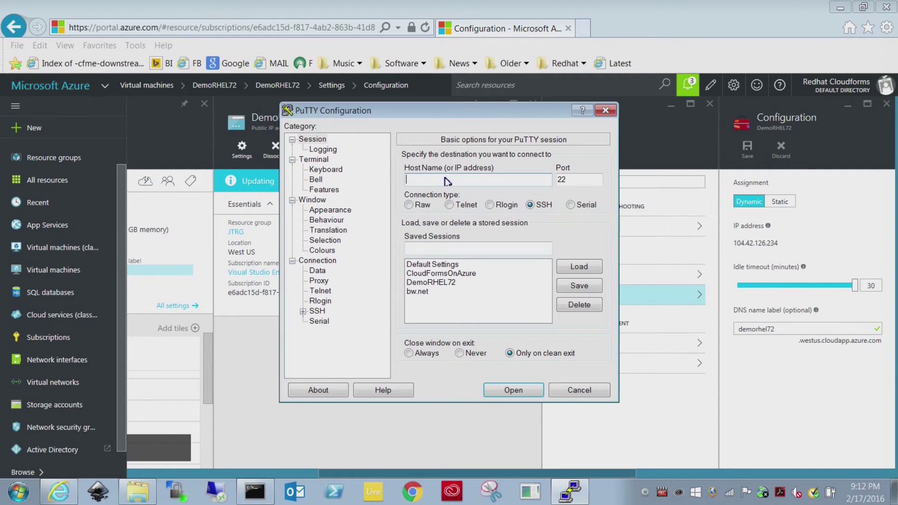
pyautogui.write('demorhel72.westus.clo')
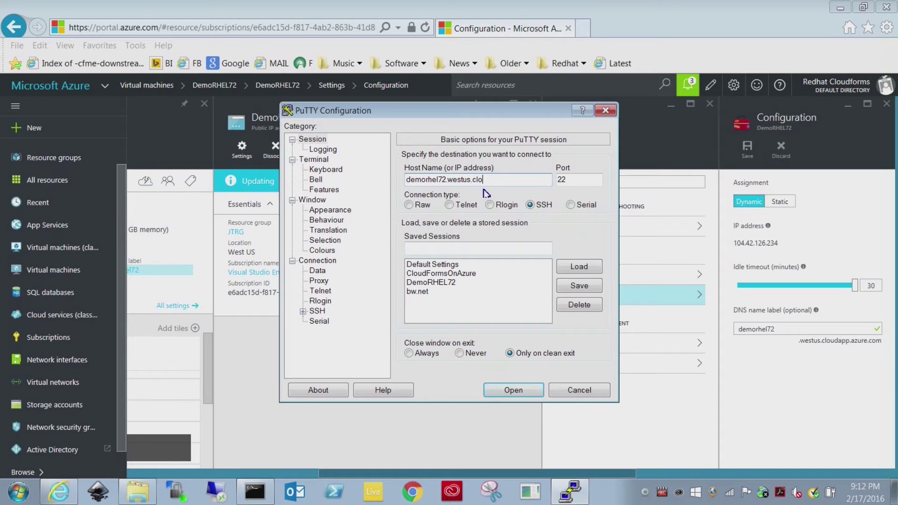
pyautogui.write('udapp.azure.com')
pyautogui.press('Return')
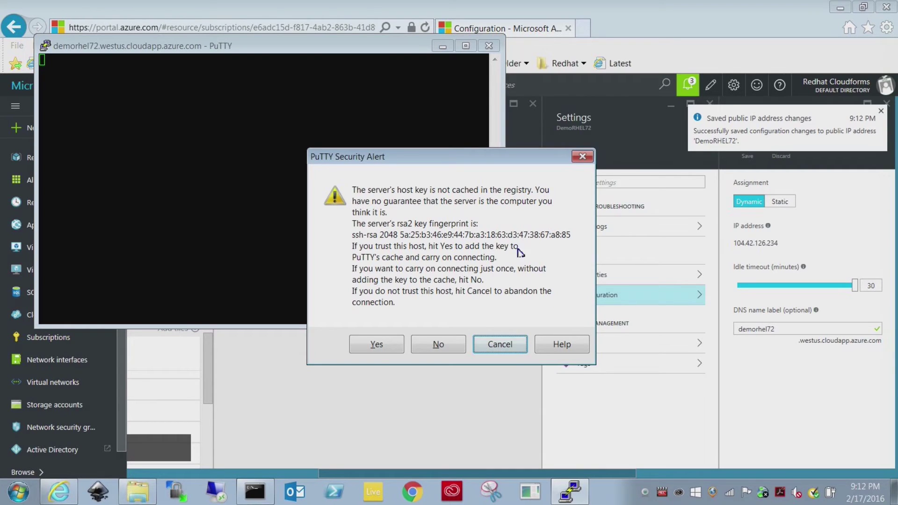
pyautogui.click(392, 350)
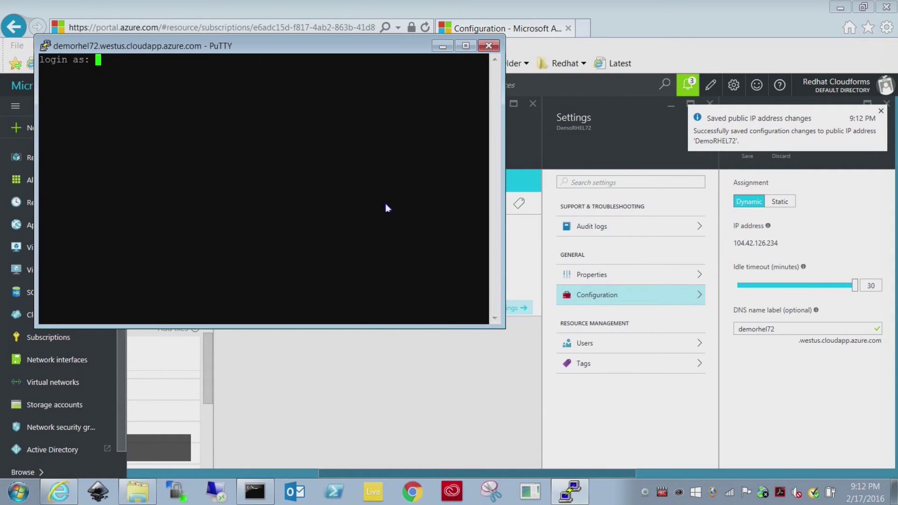
pyautogui.write('cfmeqe')
pyautogui.press('Return')
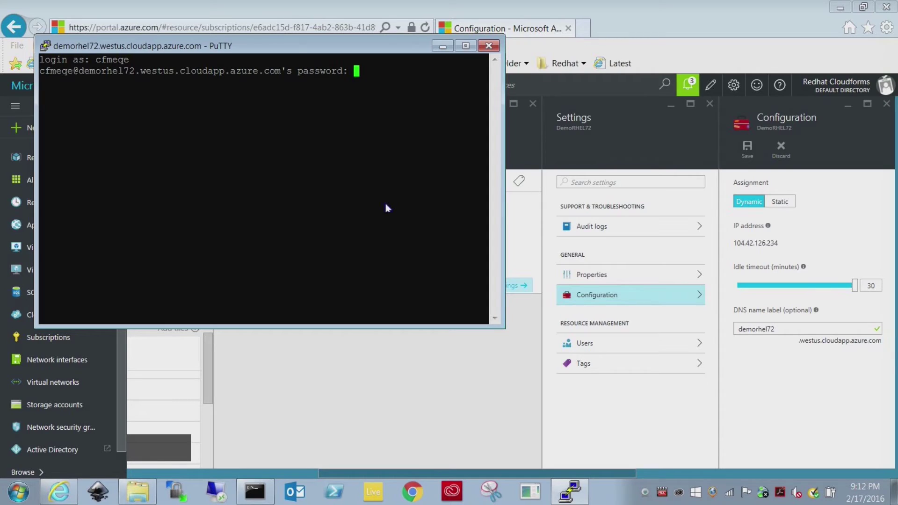
pyautogui.press('Return')
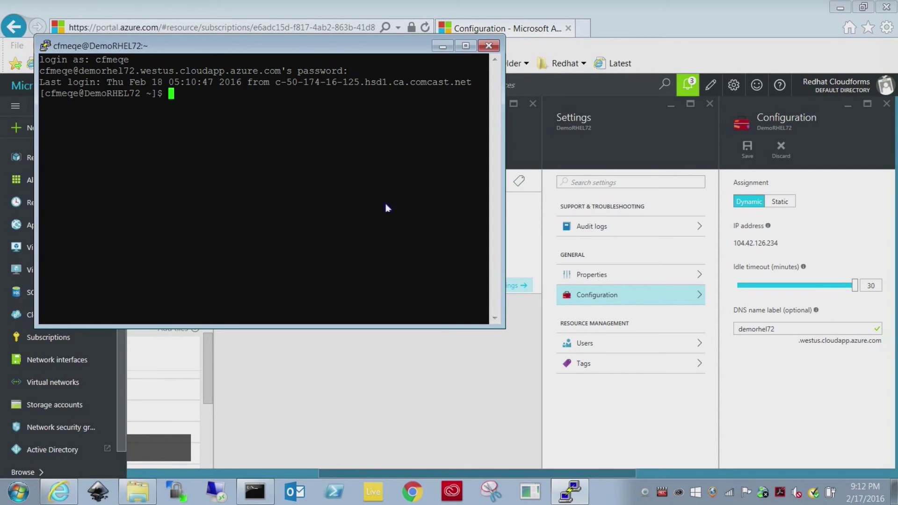
# Step: Run cat /etc/redhat-release to confirm RHEL Server 7.2 (Maipo), then exit the session
pyautogui.write('cd .')
pyautogui.press('BackSpace')
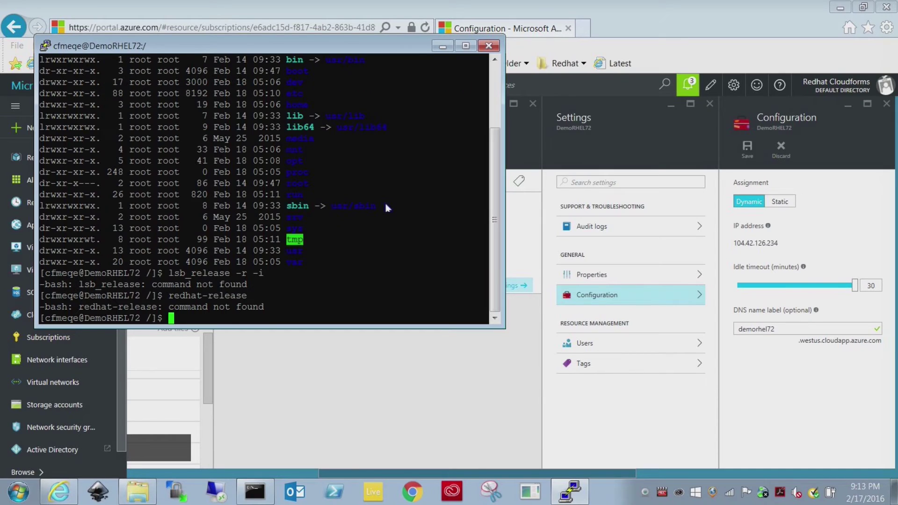
pyautogui.write('cat /')
pyautogui.write('etc/redhat-re')
pyautogui.press('Tab')
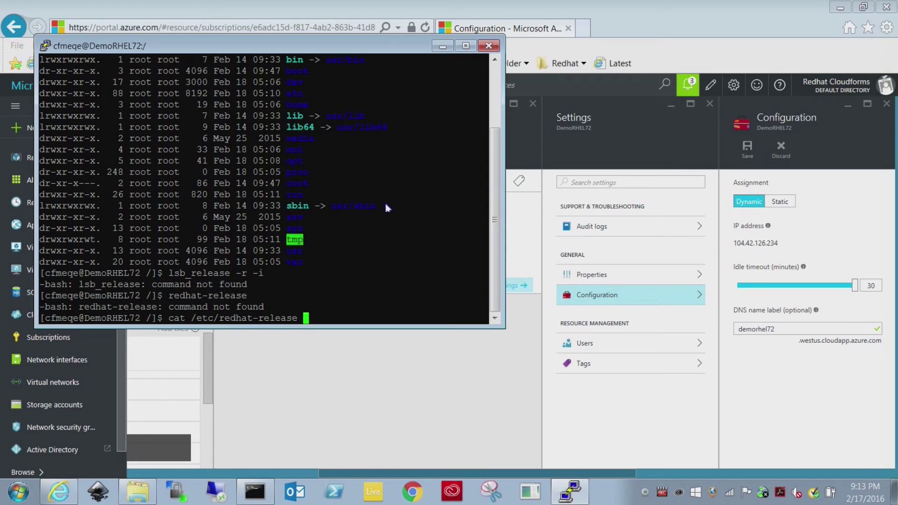
pyautogui.press('Return')
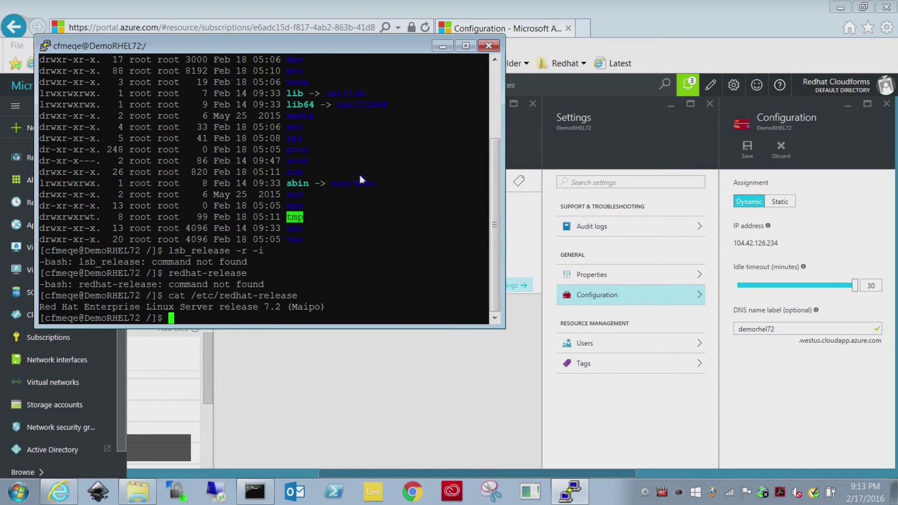
pyautogui.moveTo(329, 315); pyautogui.dragTo(40, 309)
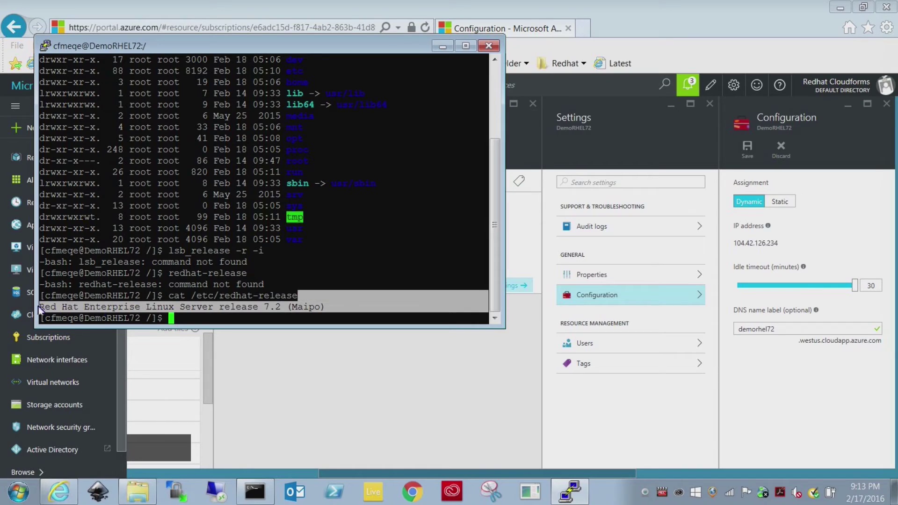
pyautogui.click(197, 322)
pyautogui.write('exit')
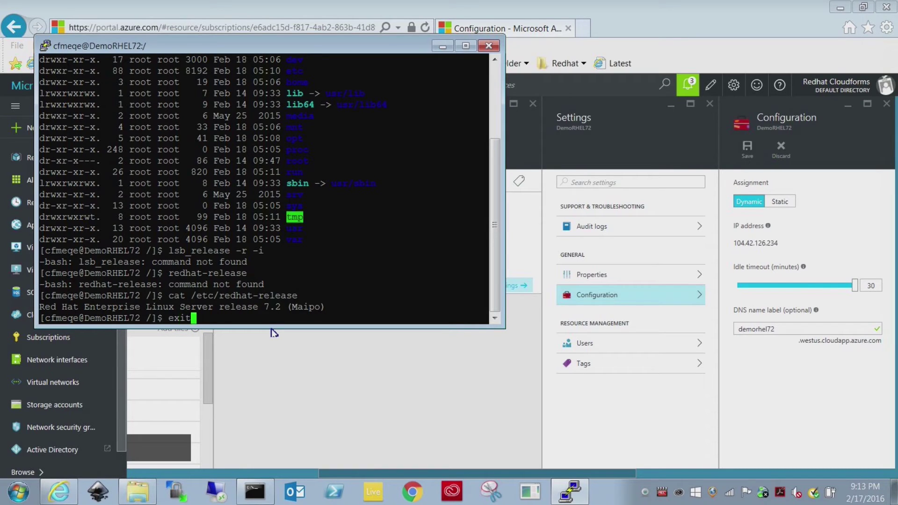
pyautogui.press('Return')
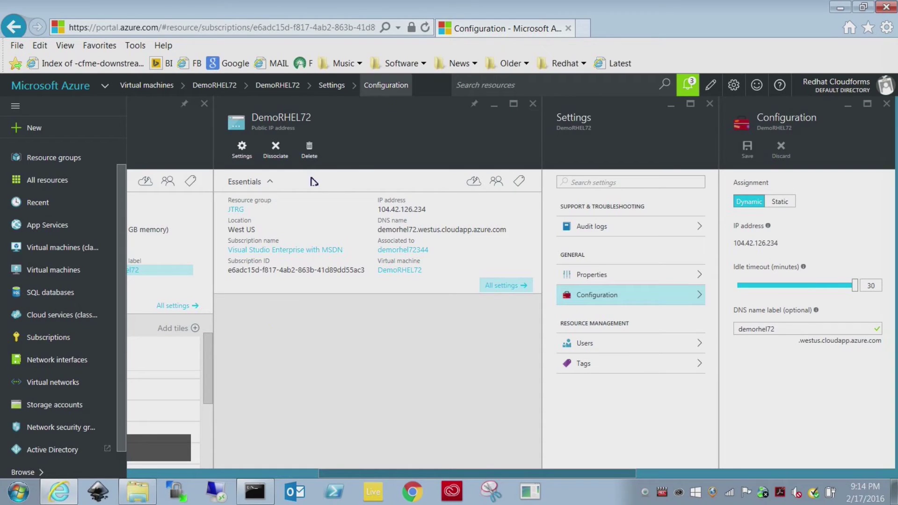
# Step: Close the public IP blades and open the jtrg3052 account from Storage accounts
pyautogui.click(888, 104)
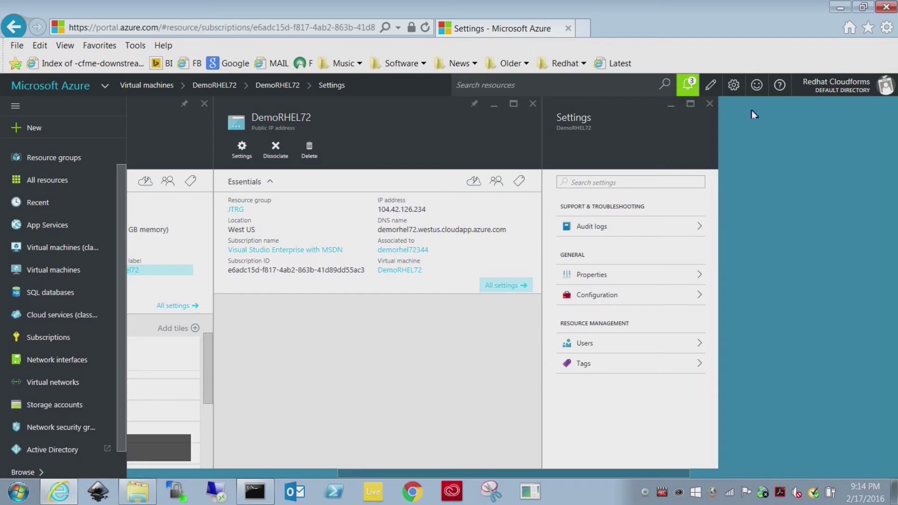
pyautogui.click(710, 104)
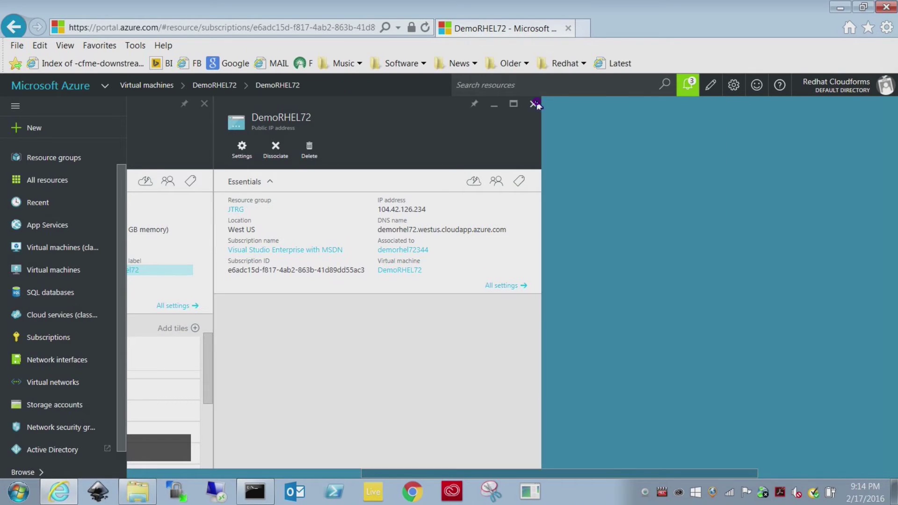
pyautogui.click(537, 102)
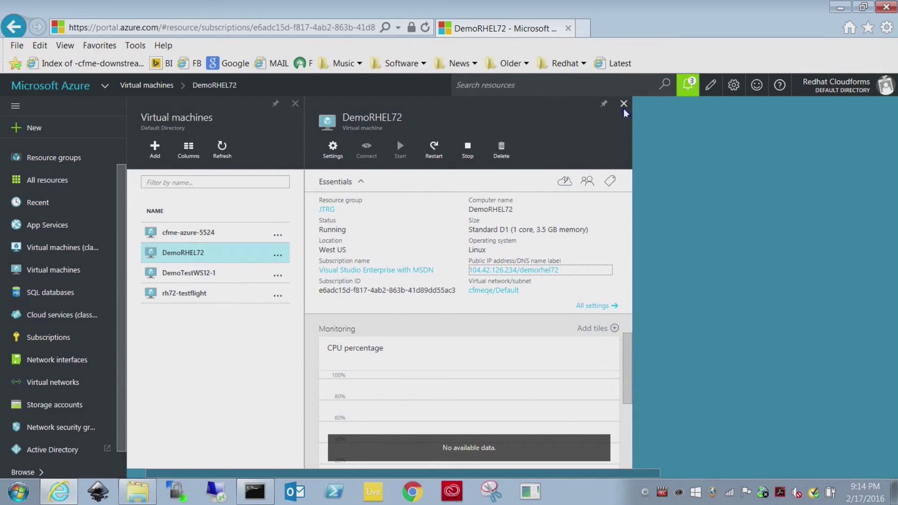
pyautogui.click(41, 405)
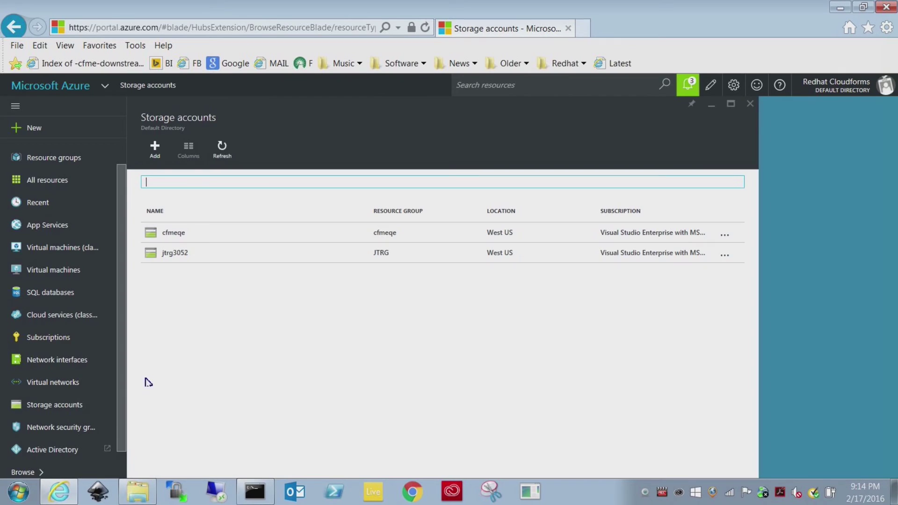
pyautogui.click(172, 254)
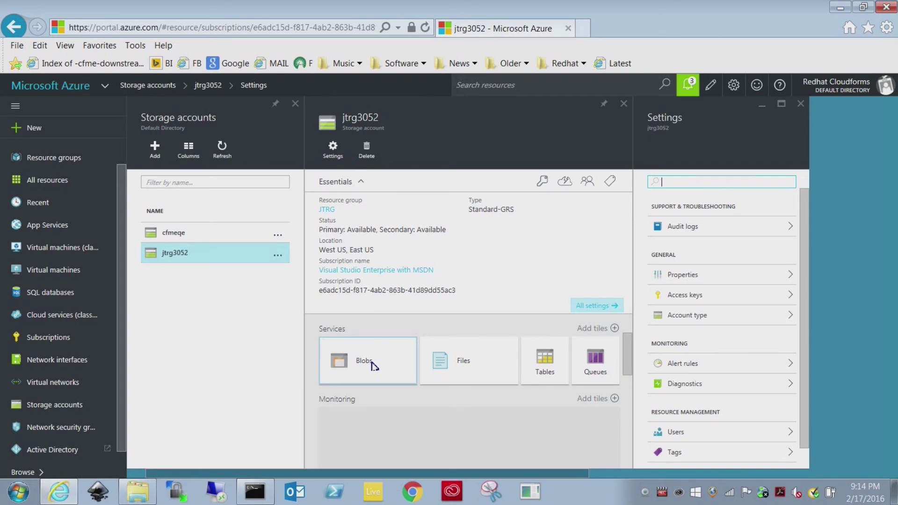
# Step: View the DemoRHEL72 .vhd blob in vhds, cancel its 30 GB download, then list network security groups
pyautogui.click(374, 365)
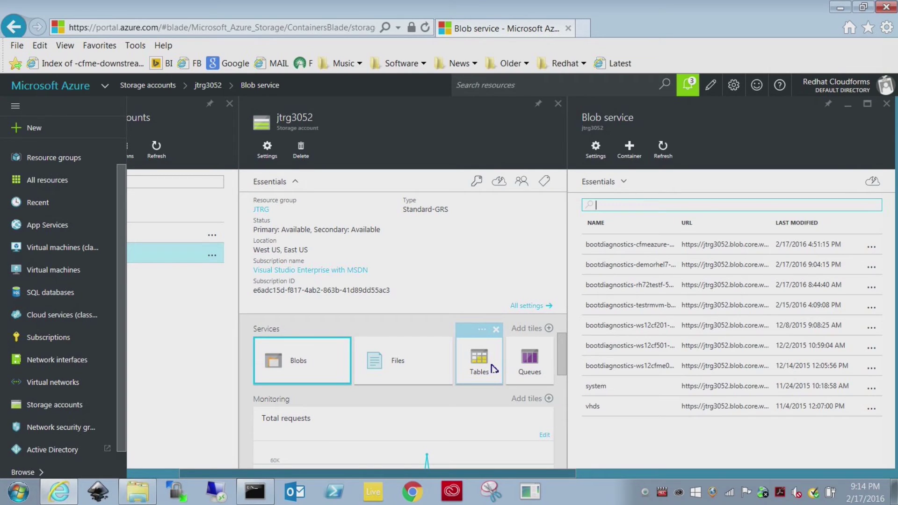
pyautogui.click(607, 410)
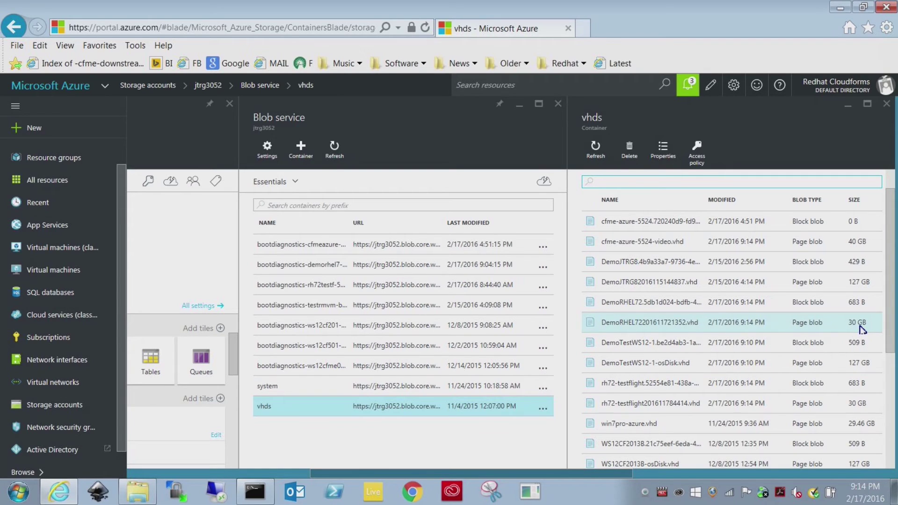
pyautogui.click(677, 327)
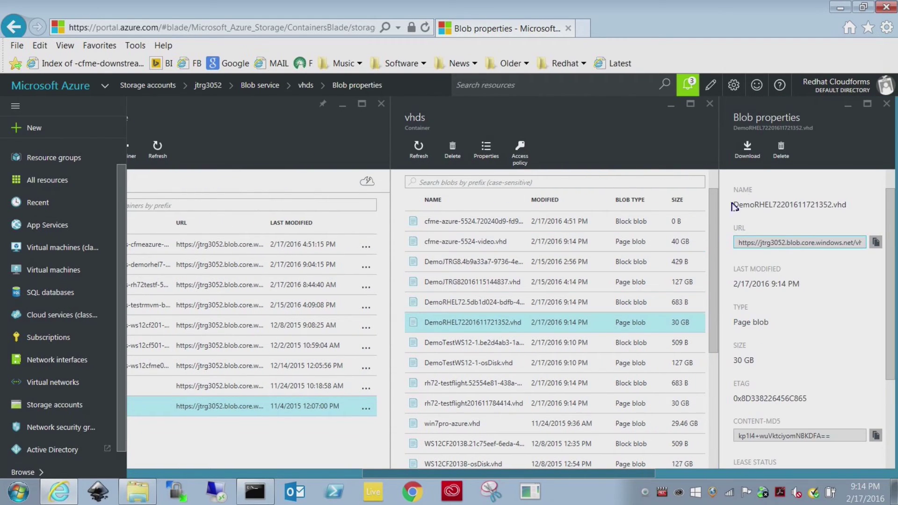
pyautogui.click(748, 151)
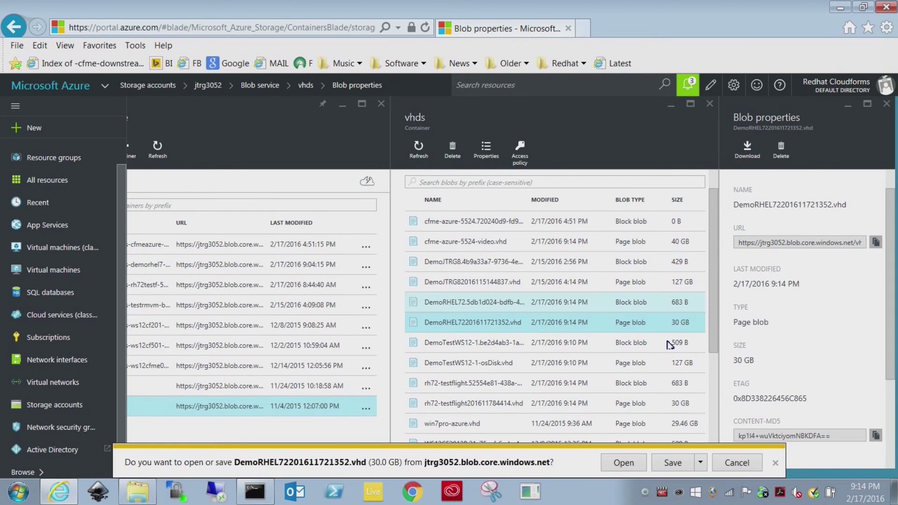
pyautogui.click(738, 463)
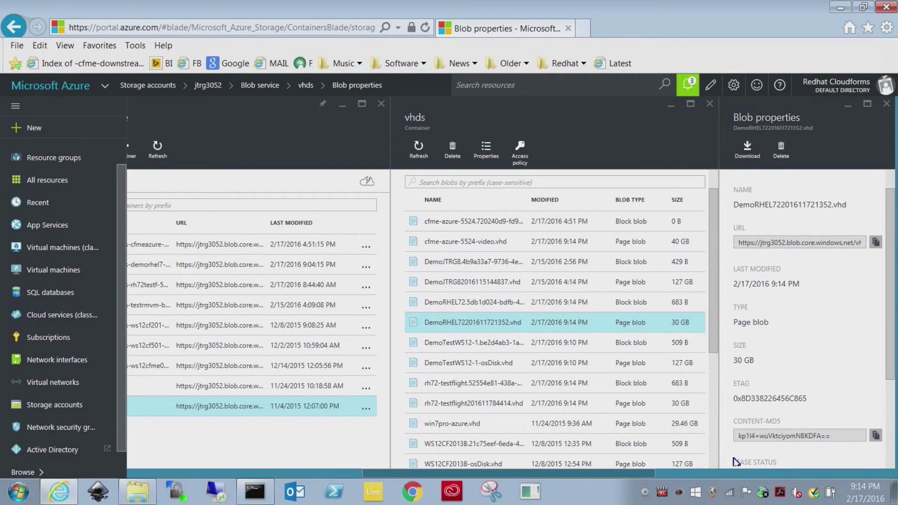
pyautogui.moveTo(474, 471); pyautogui.dragTo(205, 465)
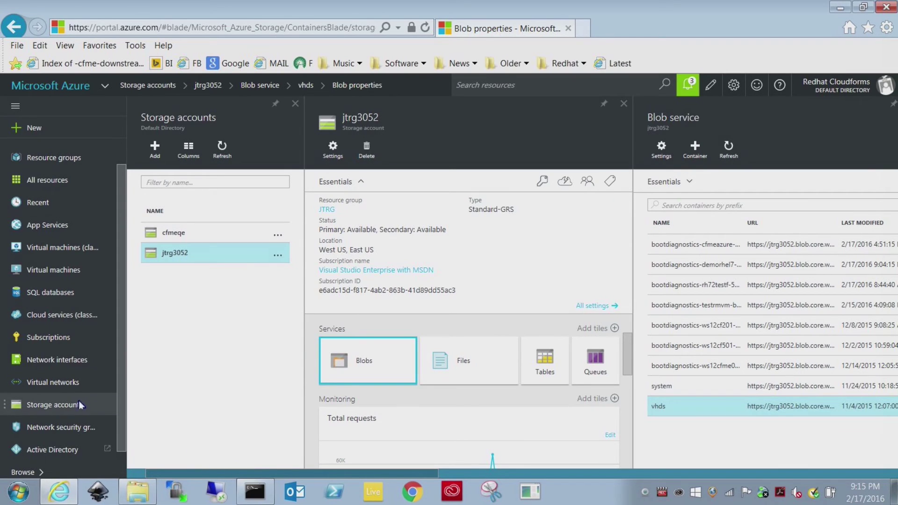
pyautogui.click(69, 429)
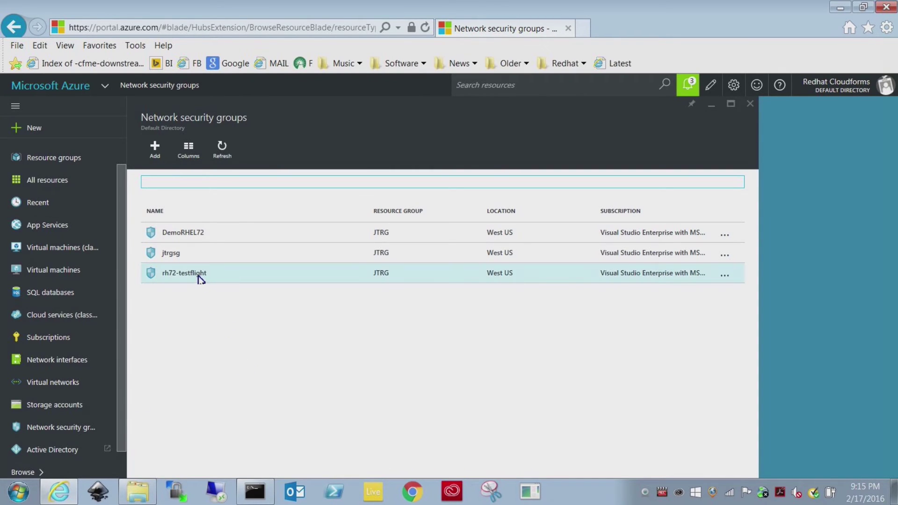
# Step: Open the DemoRHEL72 network security group and review its inbound and outbound security rules
pyautogui.click(202, 235)
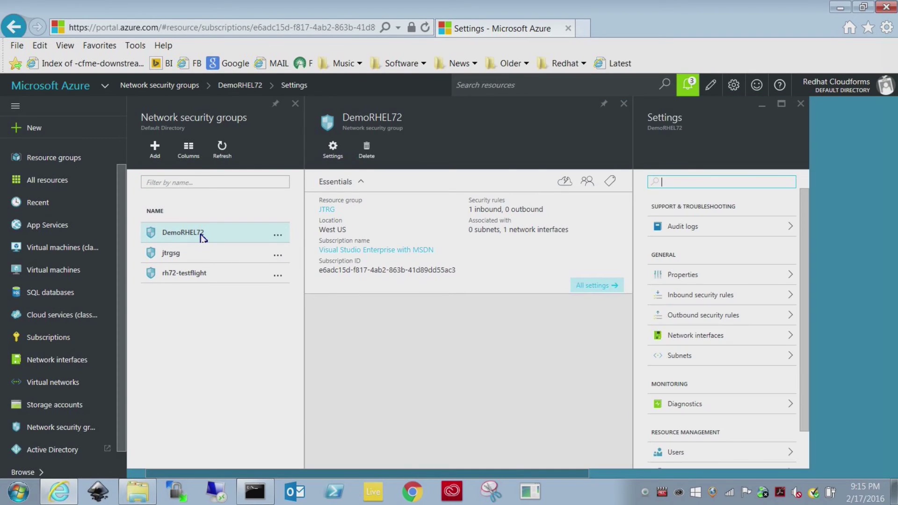
pyautogui.click(720, 303)
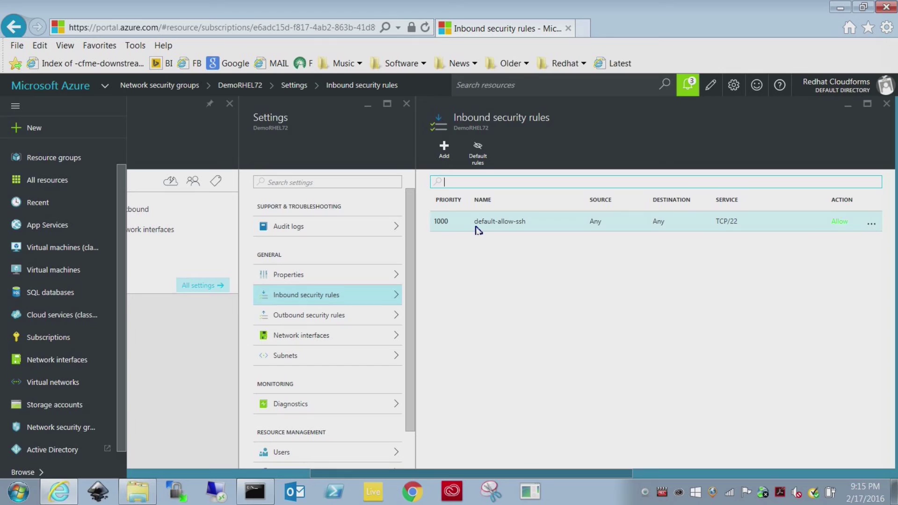
pyautogui.click(369, 314)
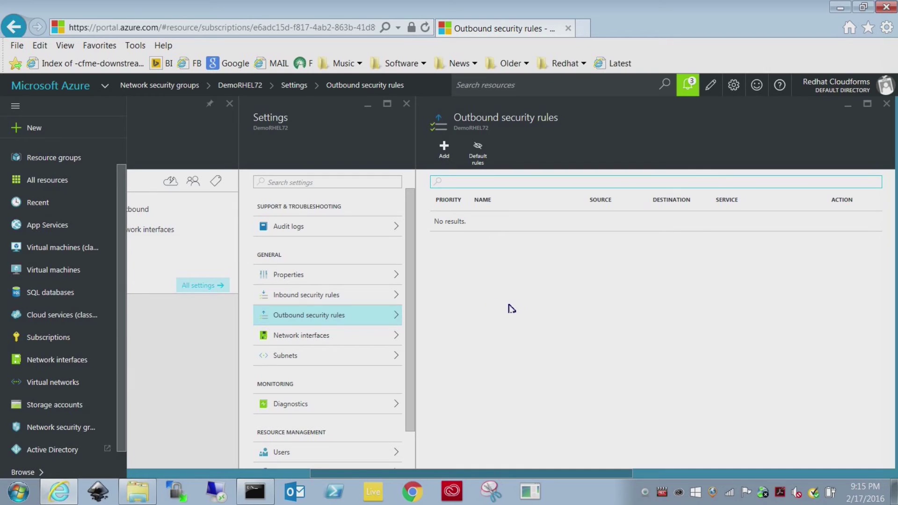
pyautogui.click(364, 296)
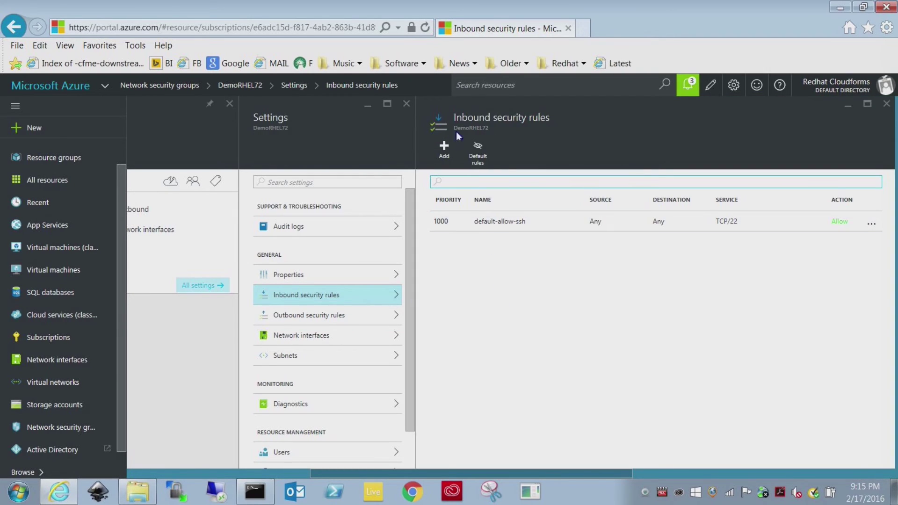
pyautogui.click(445, 147)
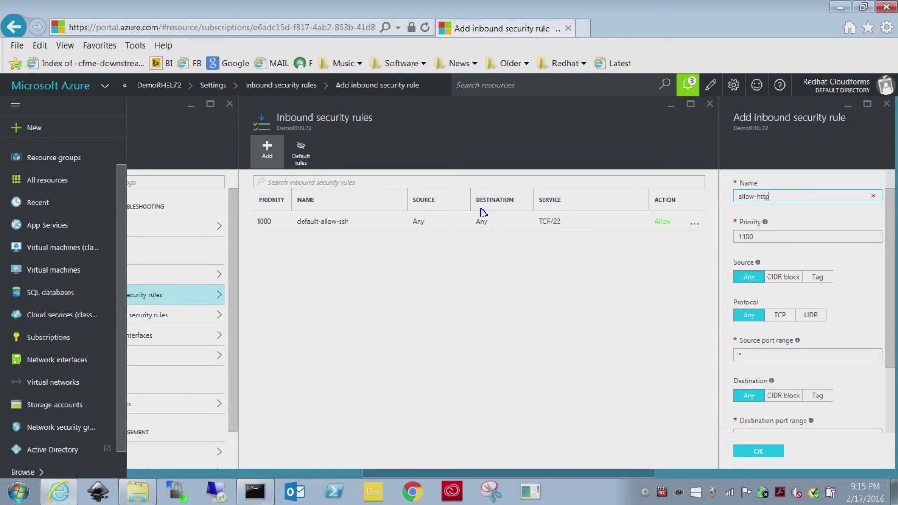
# Step: Create inbound rule allow-http, priority 1100, allowing TCP traffic on destination port 80
pyautogui.click(735, 354)
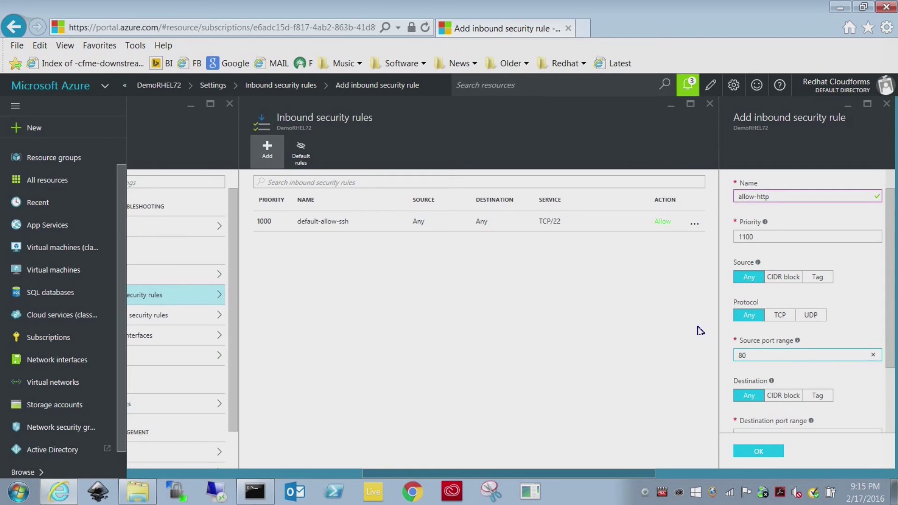
pyautogui.scroll(-2, 825, 375)
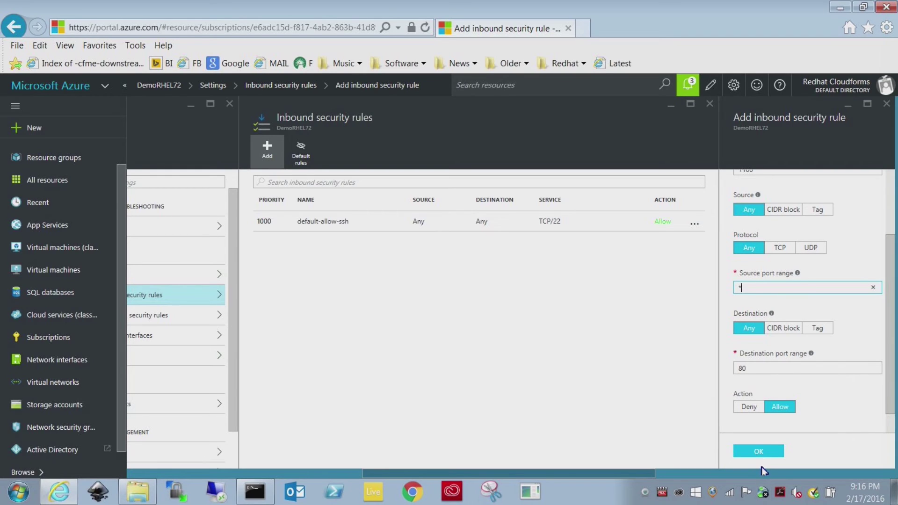
pyautogui.click(782, 249)
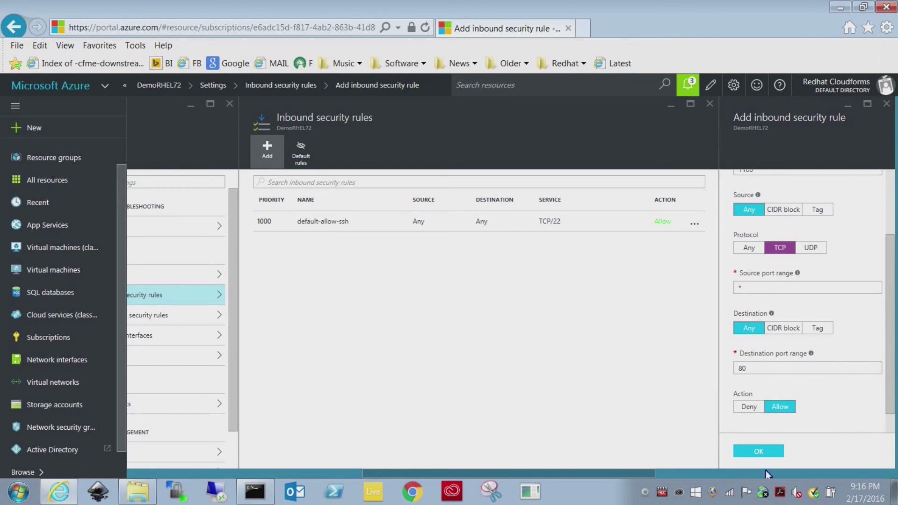
pyautogui.click(758, 453)
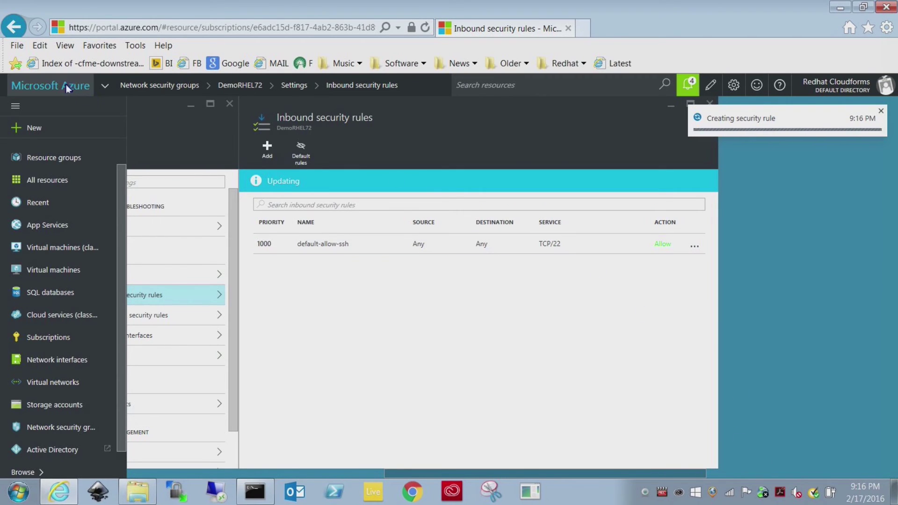
pyautogui.click(38, 273)
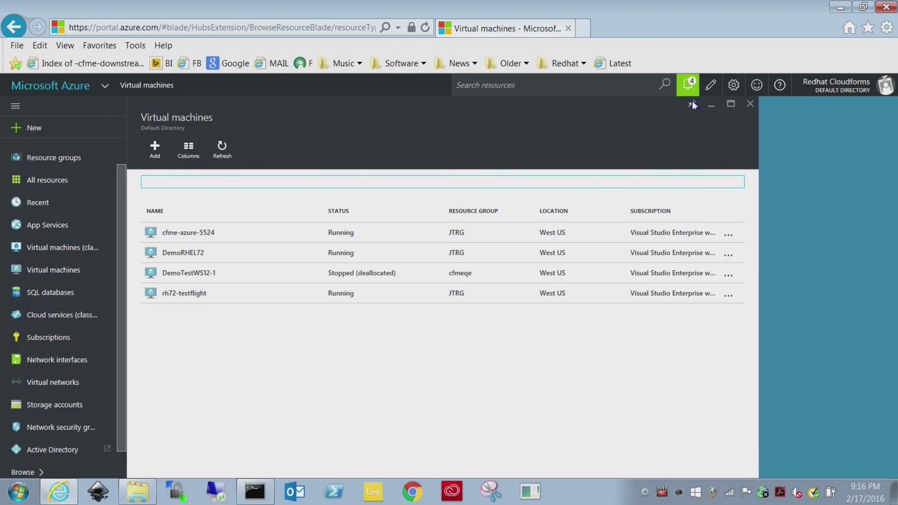
# Step: Check notifications for the new allow-http rule, then return to the portal dashboard
pyautogui.click(688, 86)
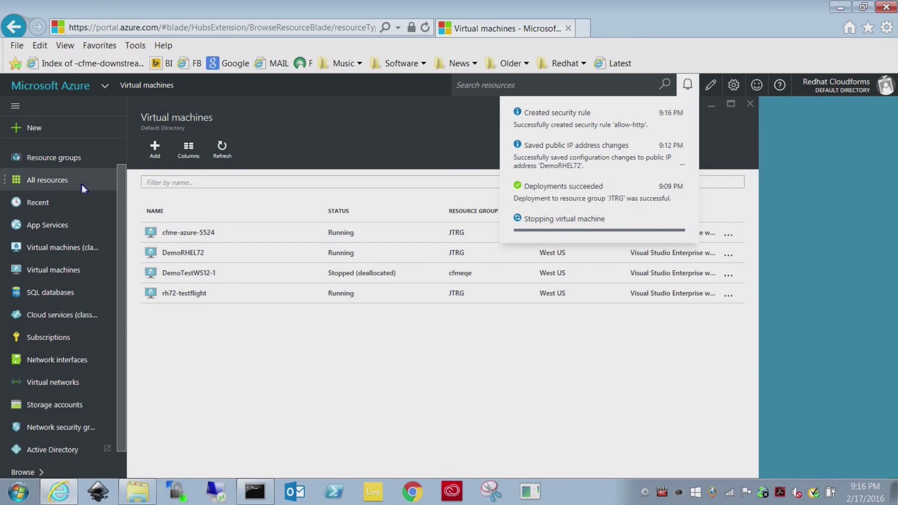
pyautogui.click(42, 86)
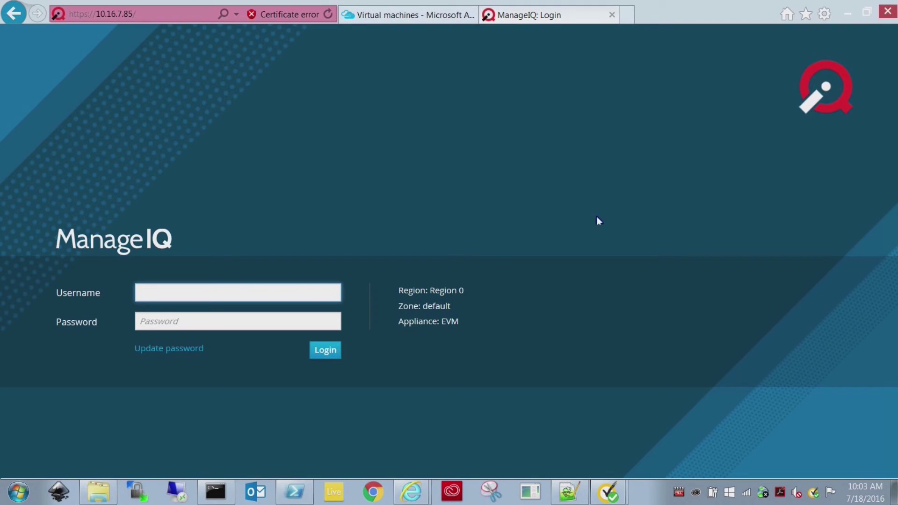
# Step: Sign in to ManageIQ with the admin username and its password
pyautogui.write('admin')
pyautogui.press('Tab')
pyautogui.write('sma')
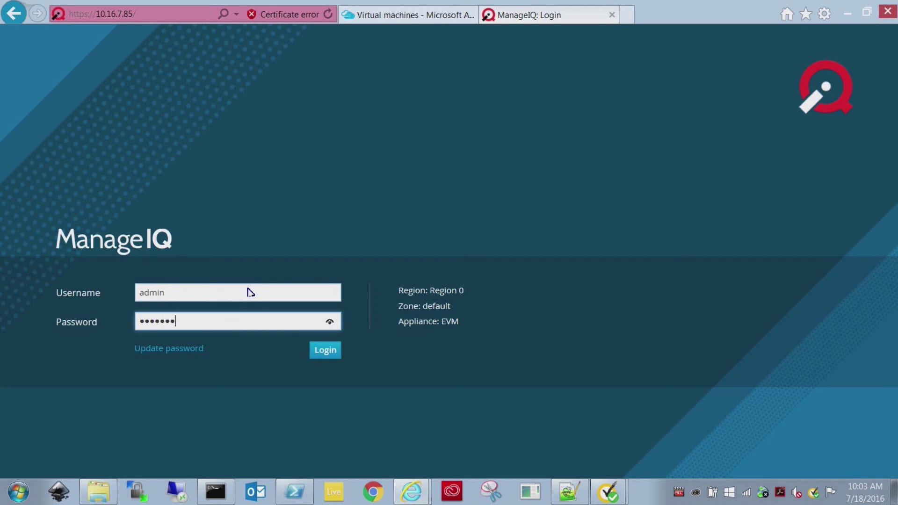
pyautogui.press('Return')
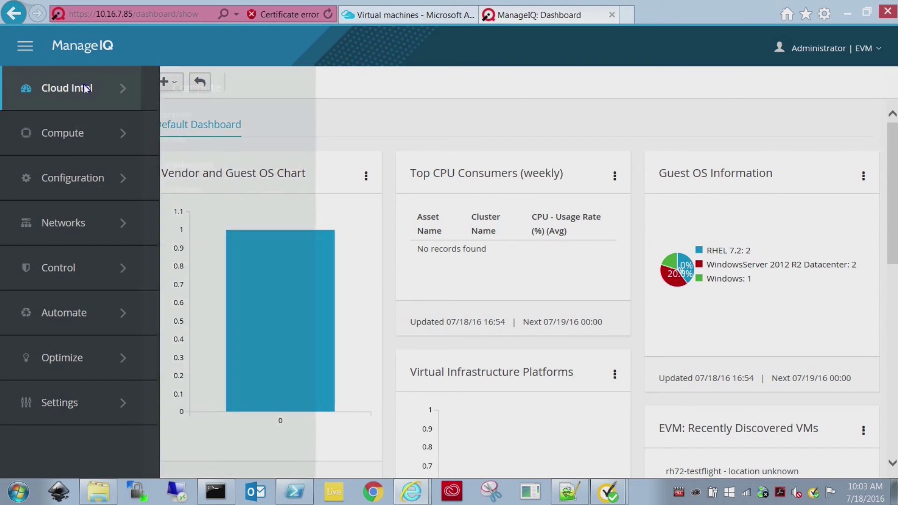
# Step: Open the AzureJT cloud provider's instances and the DemoRHEL72 instance summary
pyautogui.moveTo(64, 140)
pyautogui.moveTo(197, 147)
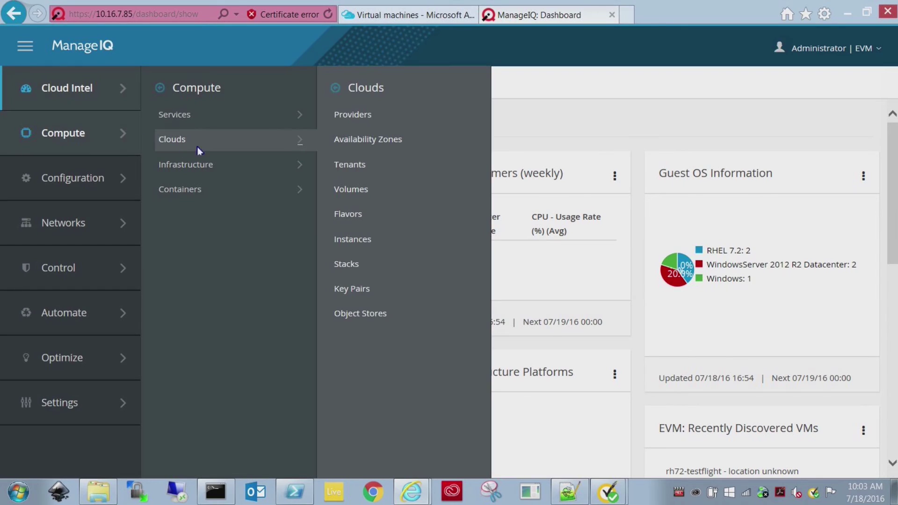
pyautogui.click(358, 116)
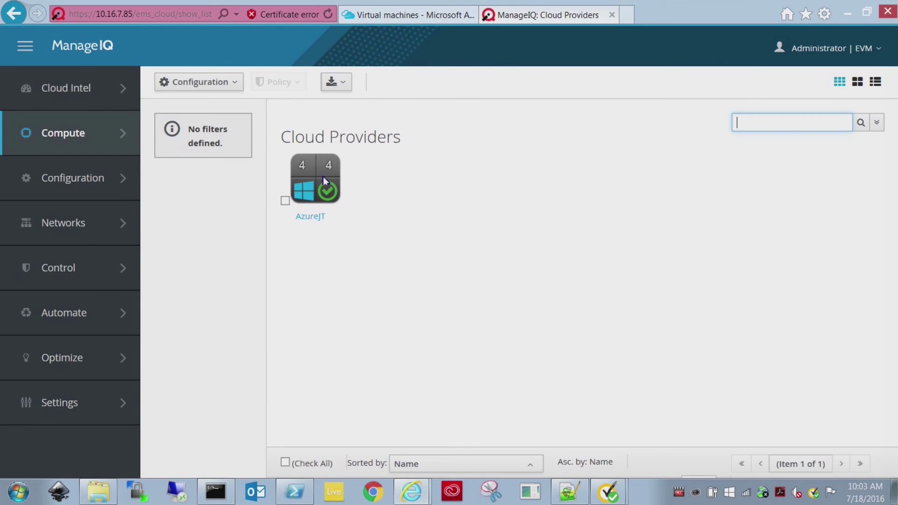
pyautogui.click(318, 173)
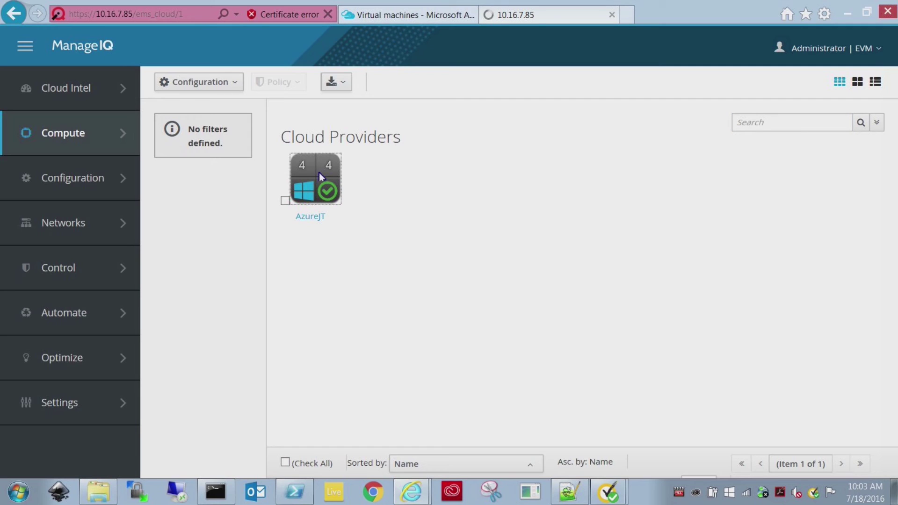
pyautogui.click(615, 294)
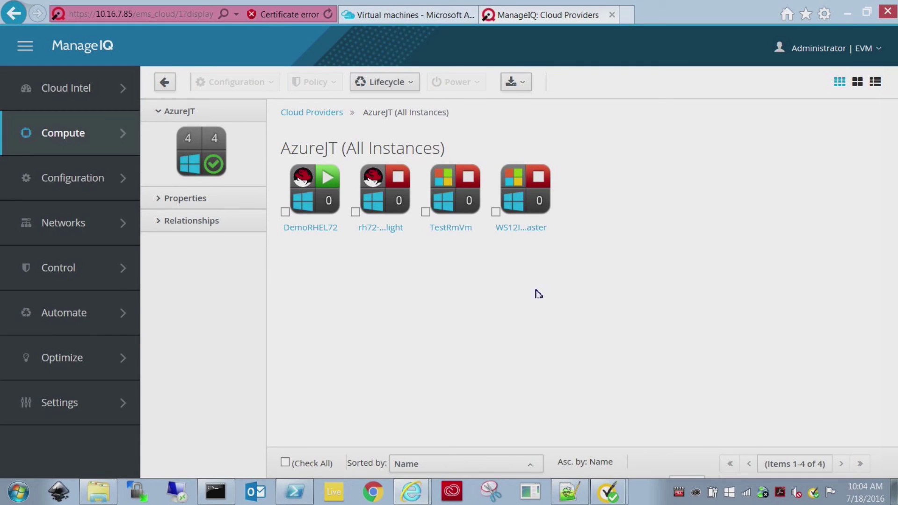
pyautogui.click(317, 187)
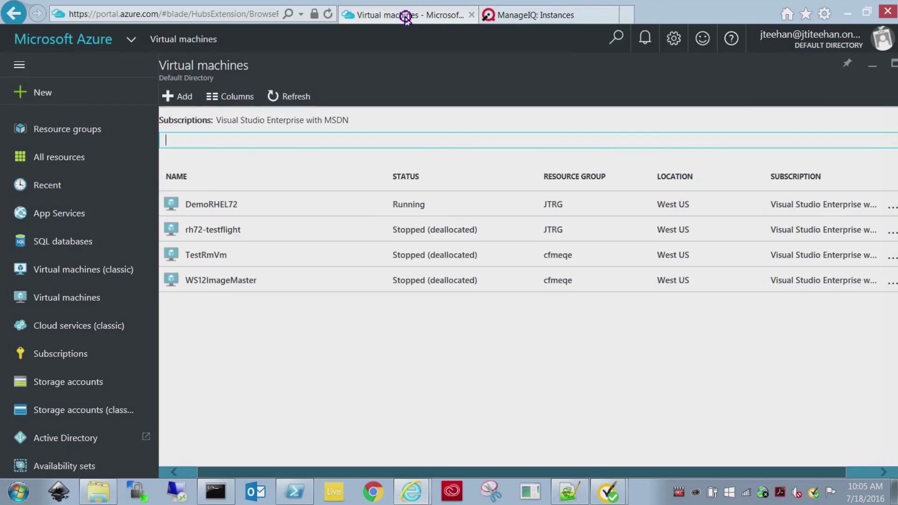
# Step: Stop DemoRHEL72 from ManageIQ and verify Azure lists it as Stopped (deallocated)
pyautogui.click(403, 14)
pyautogui.click(538, 15)
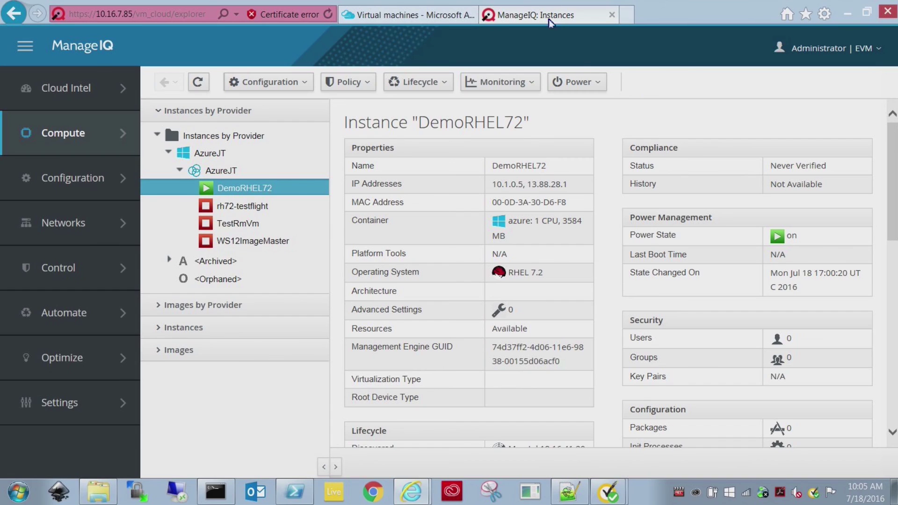
pyautogui.click(579, 84)
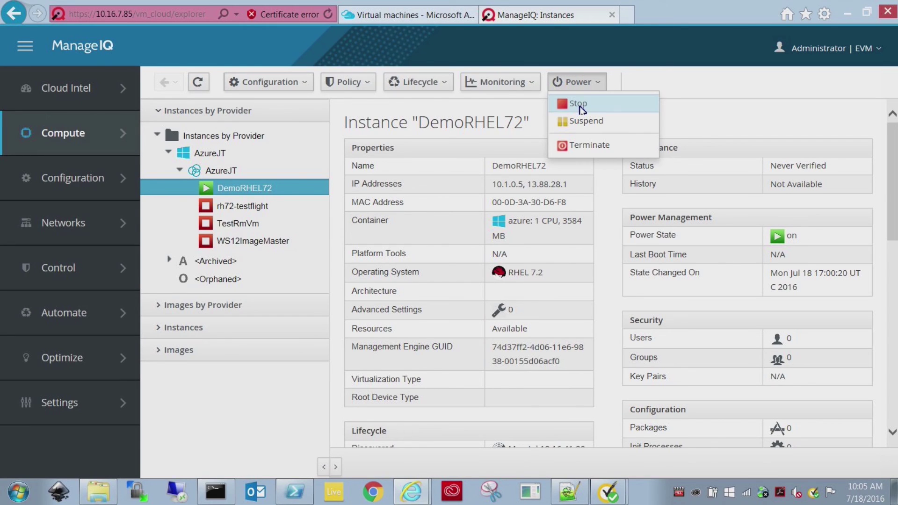
pyautogui.click(579, 105)
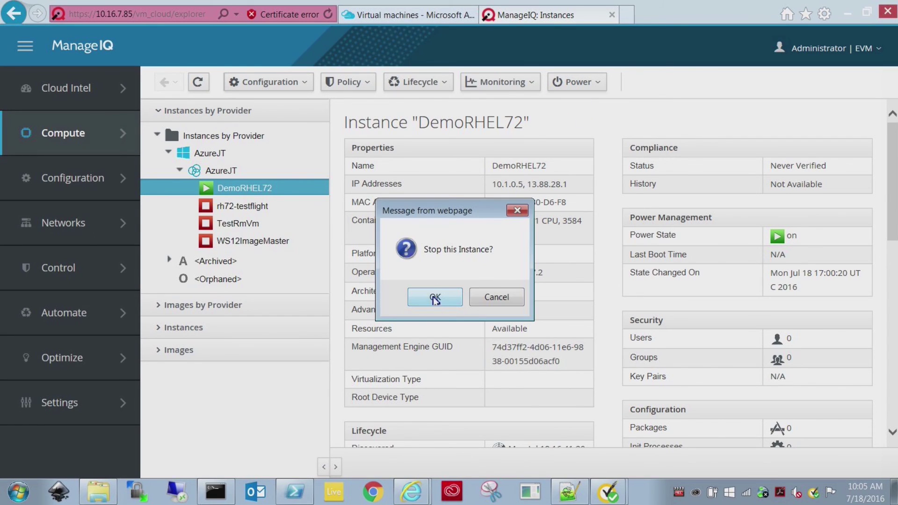
pyautogui.click(431, 300)
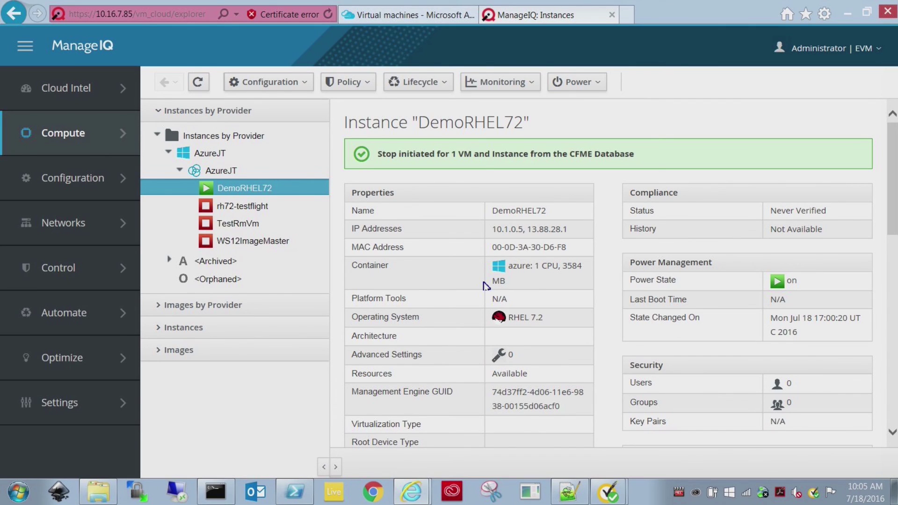
pyautogui.click(407, 14)
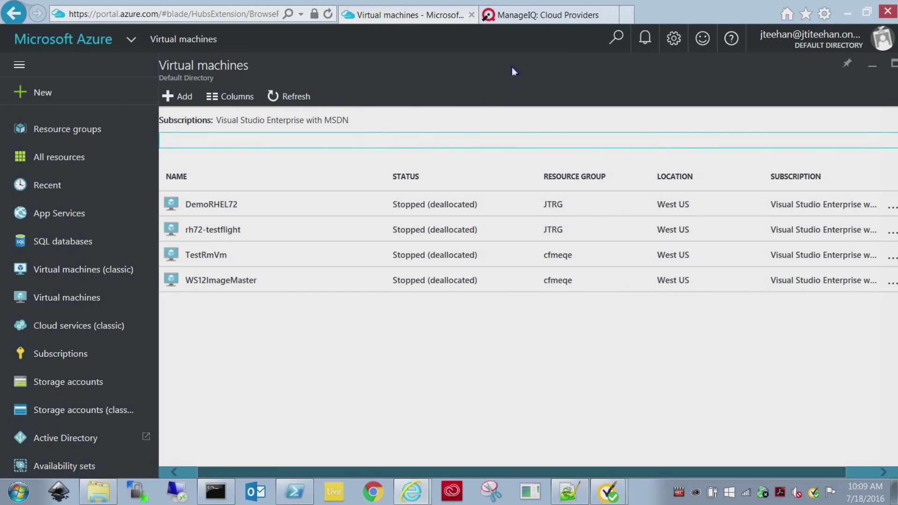
# Step: Terminate the rh72-testflight instance from ManageIQ, confirming the Vm Destroy request
pyautogui.click(537, 18)
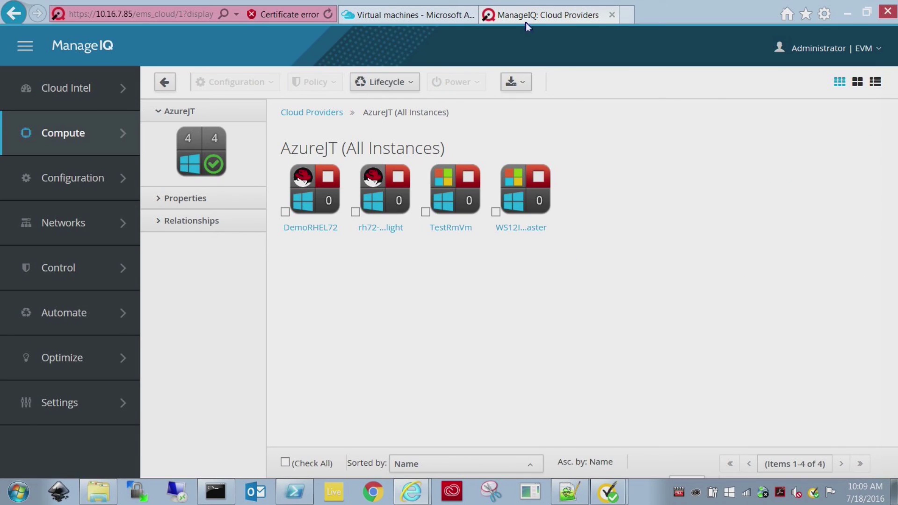
pyautogui.click(519, 200)
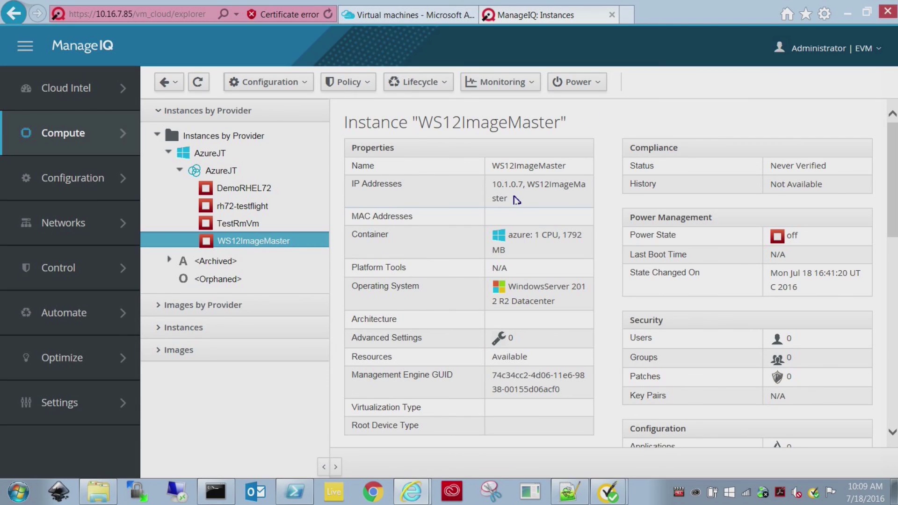
pyautogui.click(252, 209)
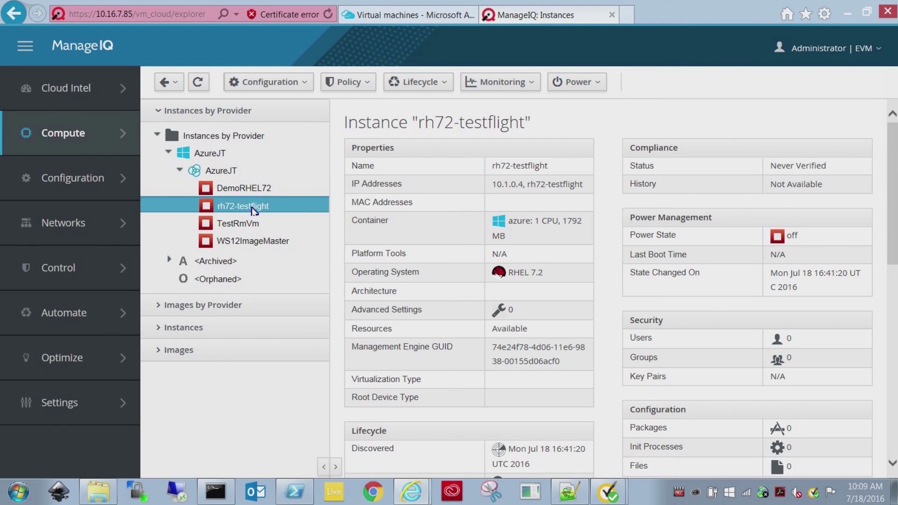
pyautogui.click(586, 85)
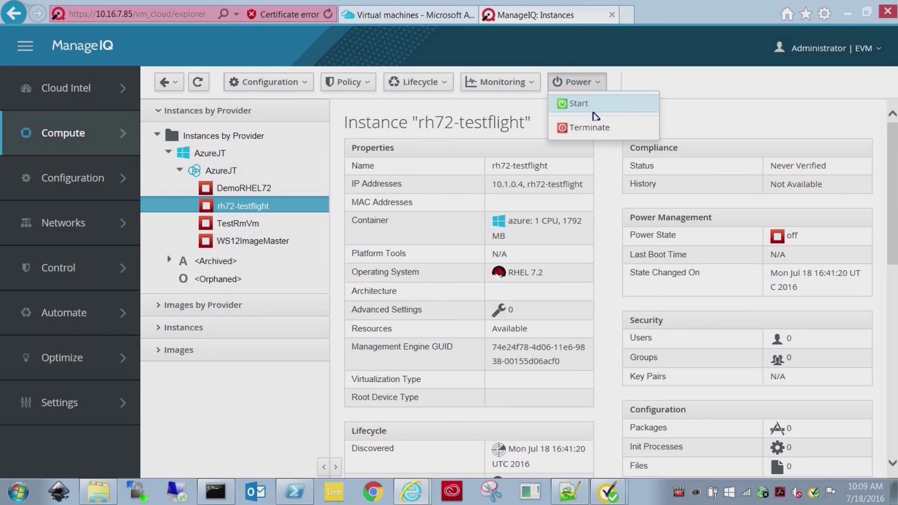
pyautogui.click(590, 130)
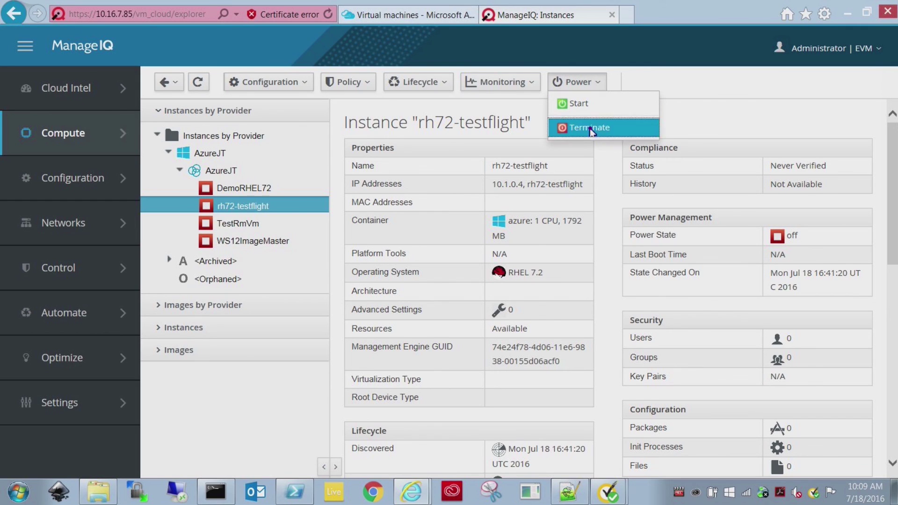
pyautogui.click(445, 297)
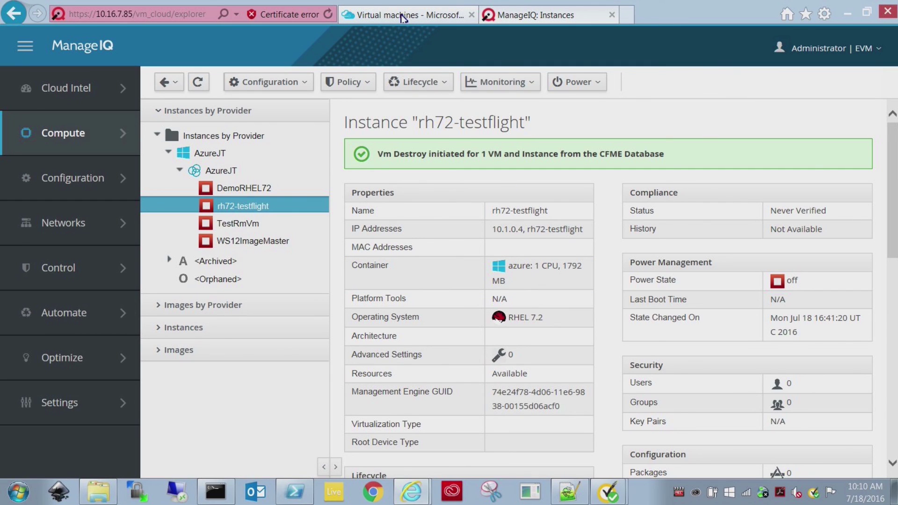
# Step: Refresh the Azure VM list repeatedly until rh72-testflight no longer appears
pyautogui.click(403, 17)
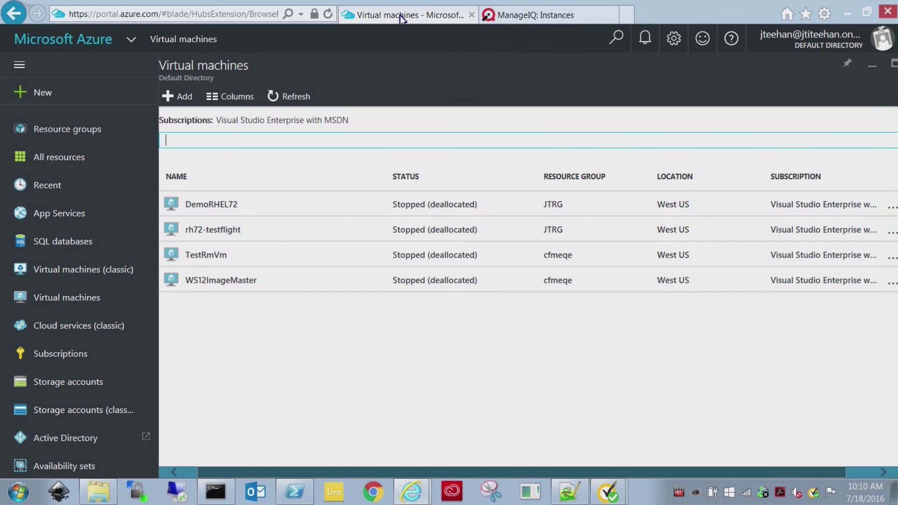
pyautogui.click(293, 98)
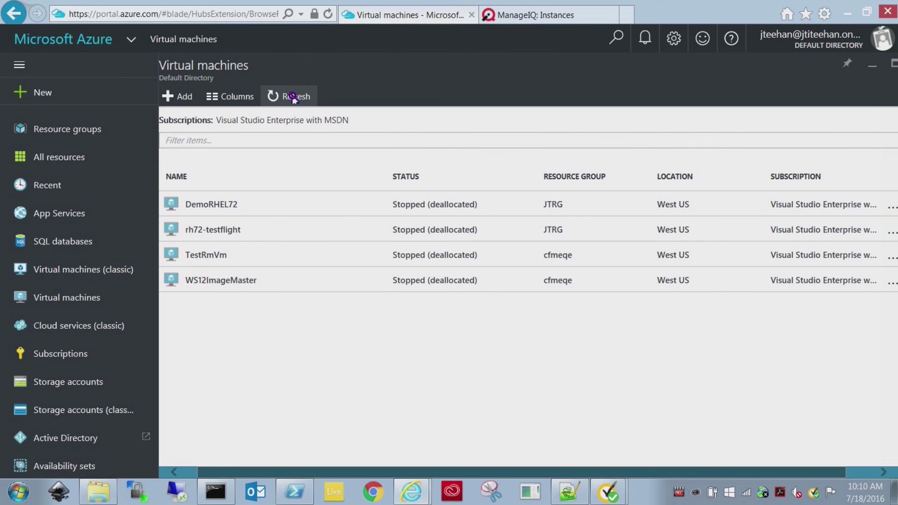
pyautogui.click(293, 99)
pyautogui.click(293, 97)
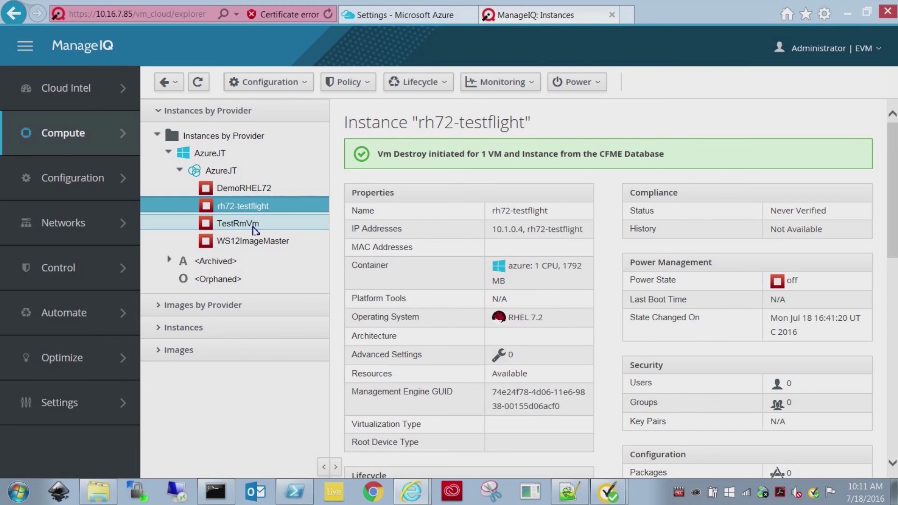
# Step: Start TestRmVm from ManageIQ, then bring up Azure's Virtual machines list
pyautogui.click(247, 224)
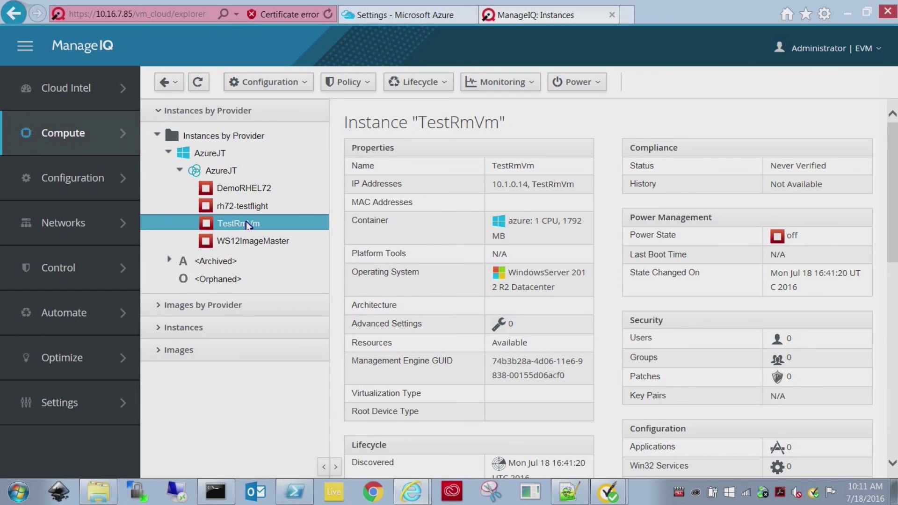
pyautogui.click(574, 85)
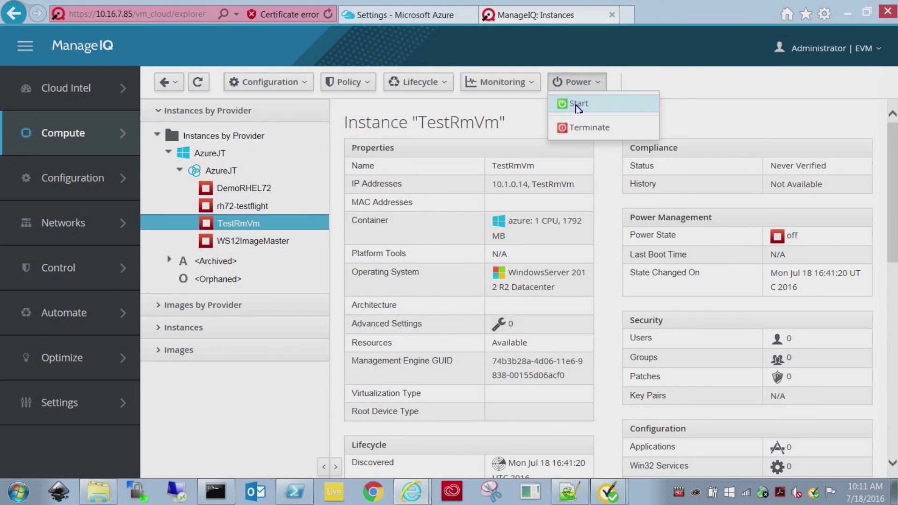
pyautogui.click(578, 106)
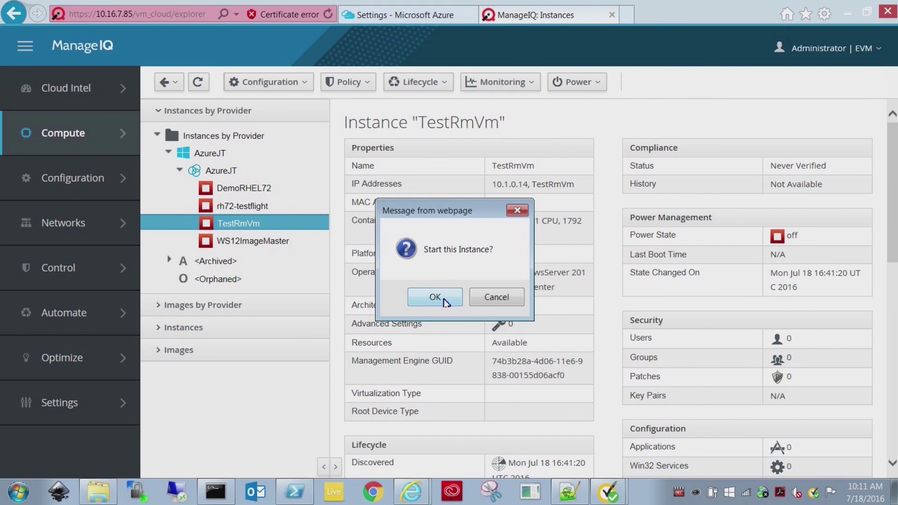
pyautogui.click(444, 300)
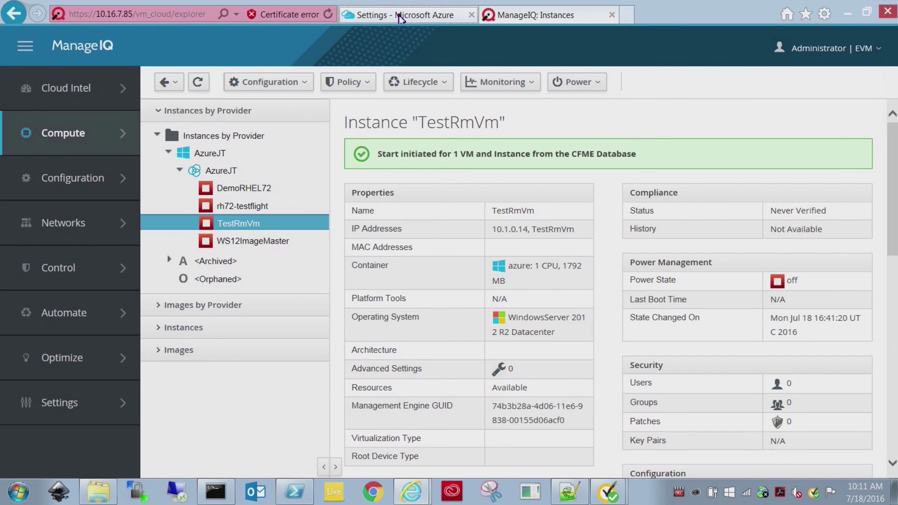
pyautogui.click(401, 17)
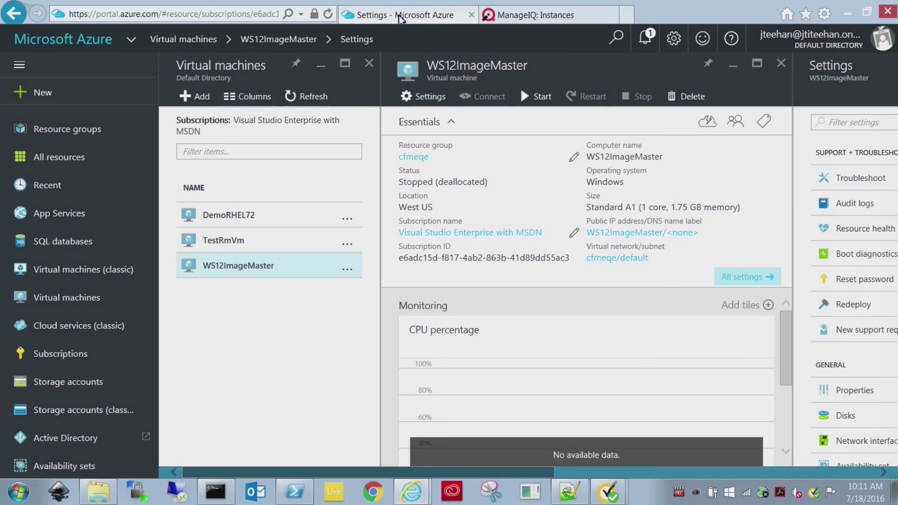
pyautogui.click(79, 295)
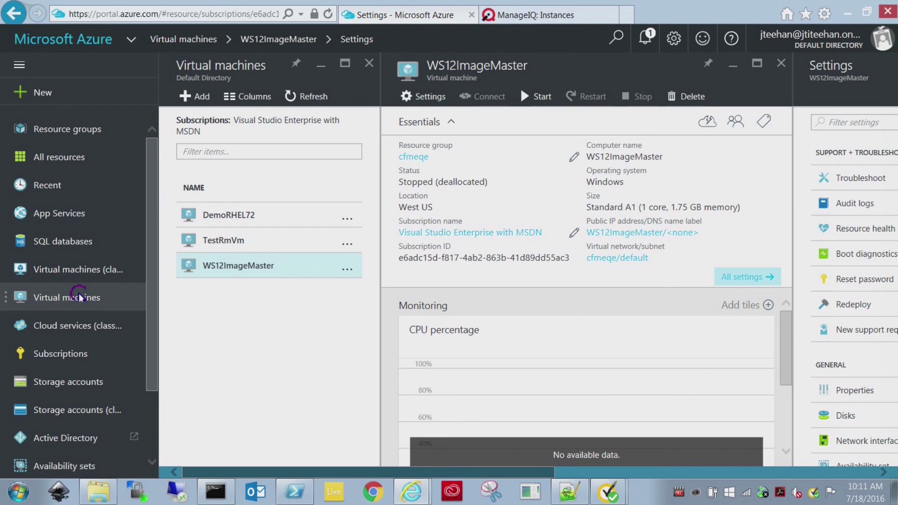